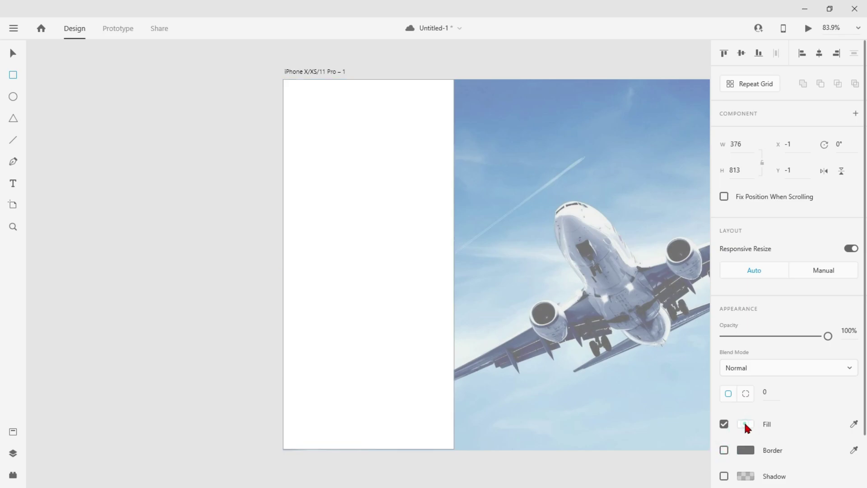
Fill the overlay rectangle covering the artboard with black and lower its opacity to 55%
left_click_drag(615, 403, 517, 481)
left_click_drag(814, 335, 781, 337)
left_click(13, 55)
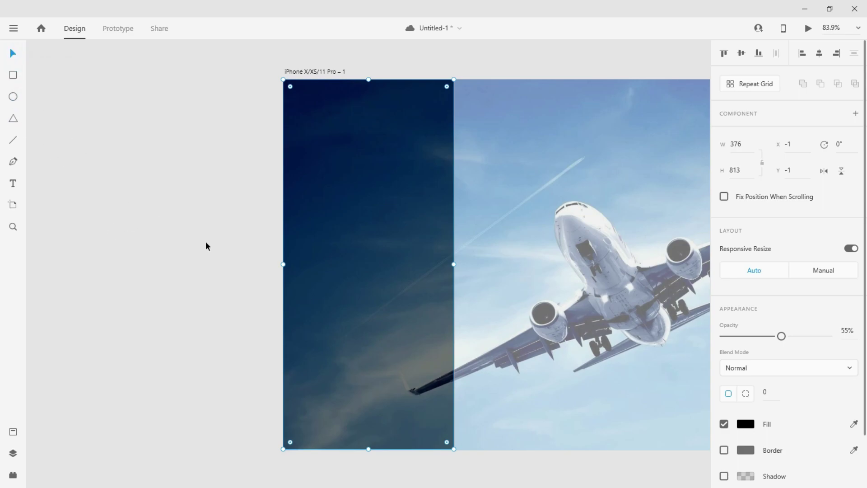
left_click(170, 246)
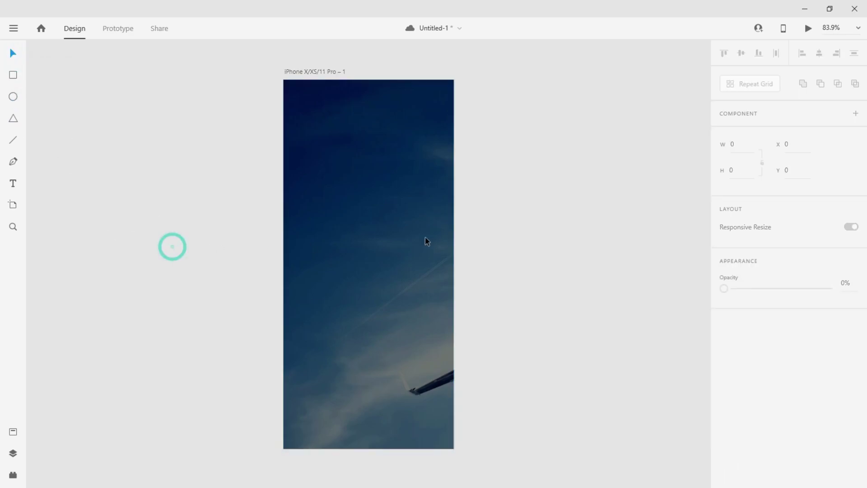
Shrink the oversized white triangle logo to about 261 × 147 and place it beside the phone artboard
left_click(450, 239)
scroll(505, 302, "down", 4)
left_click(555, 338)
left_click_drag(569, 340, 360, 257)
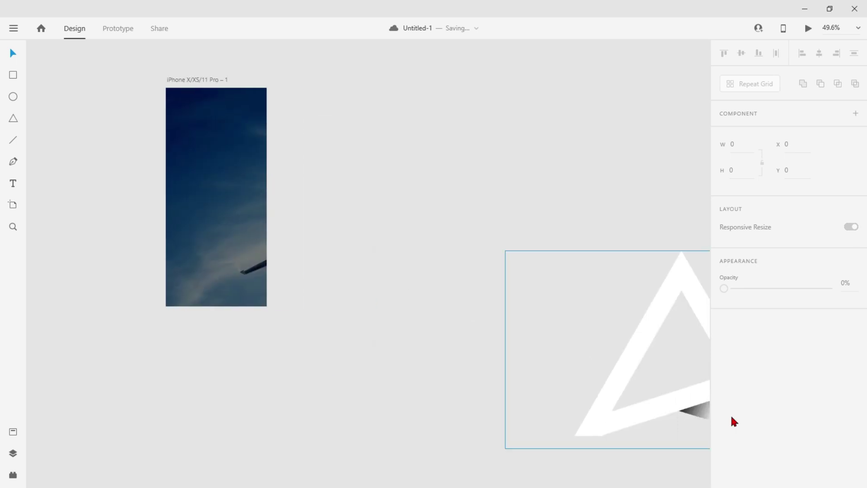
left_click_drag(619, 391, 415, 251)
left_click_drag(652, 307, 484, 203)
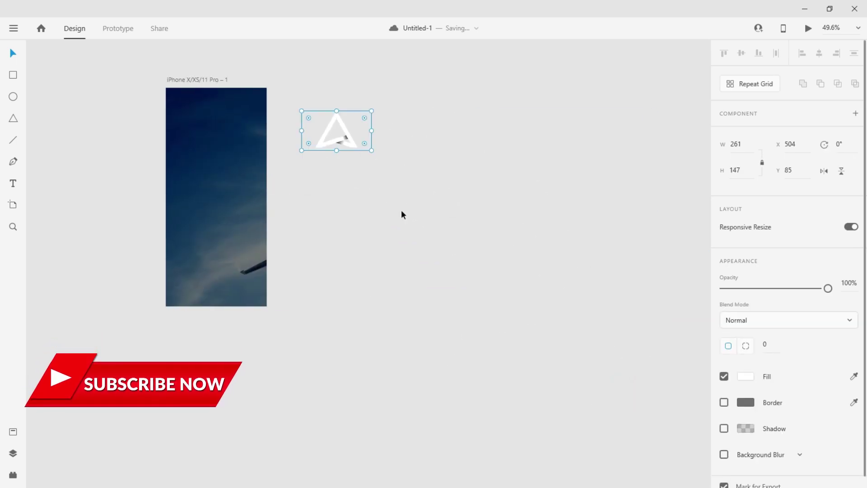
Scale the logo down to about 105 × 59 in the artboard's upper-left area and lock the dark overlay rectangle
left_click_drag(370, 149, 186, 119)
left_click(316, 171)
left_click(193, 159)
key("ctrl+l")
scroll(324, 167, "up", 3)
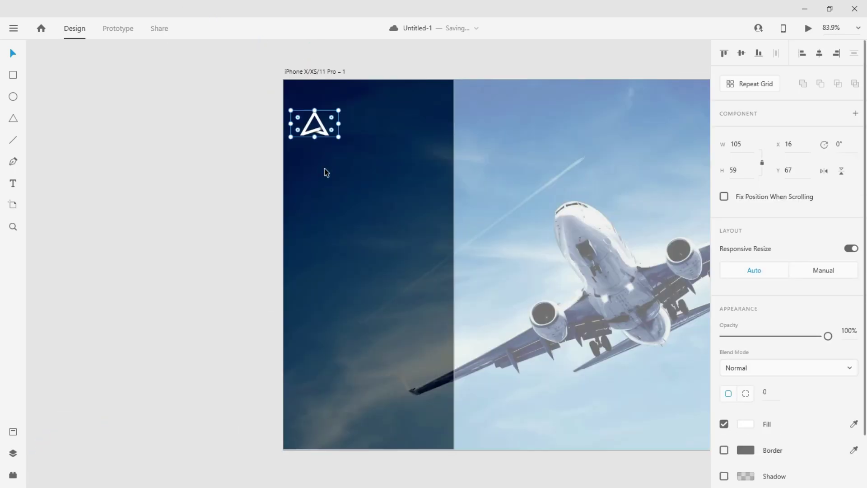
Set the logo's rotation to 90°
left_click(836, 145)
type("45")
key("Return")
left_click(836, 146)
type("90")
key("Return")
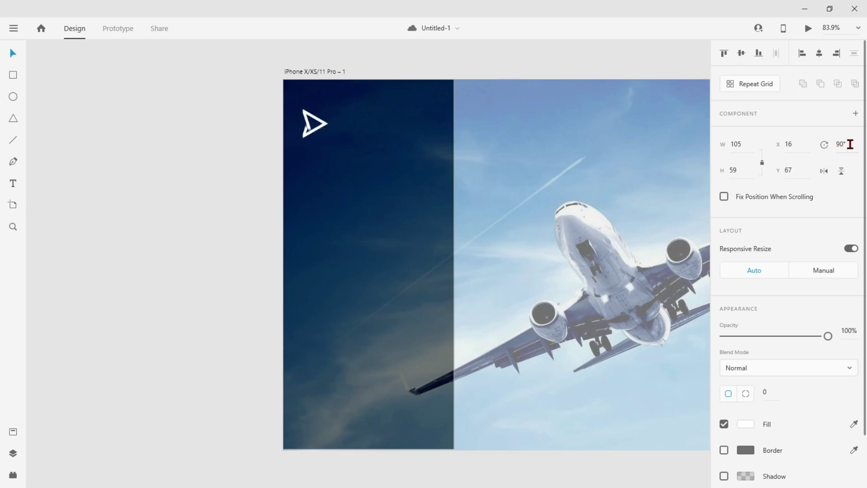
Add the text "Sky Fly", enlarge it and place it to the right of the logo icon
left_click(13, 183)
left_click(90, 267)
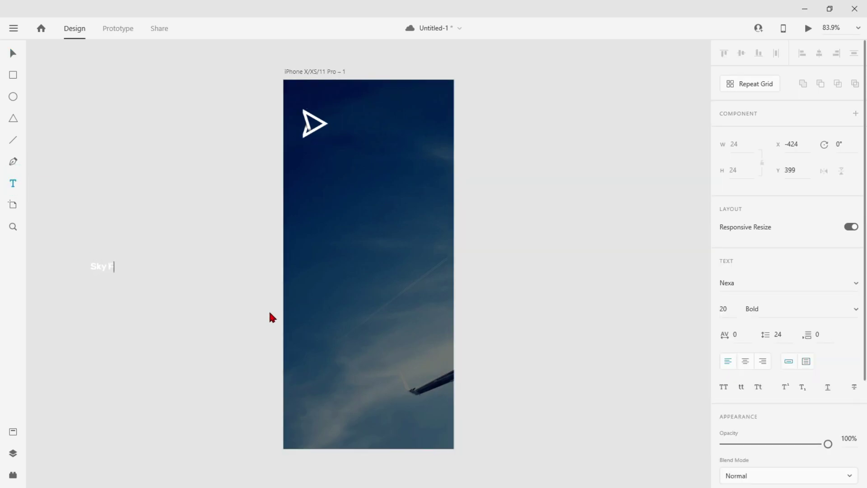
type("Sky Fly")
key("Escape")
left_click(13, 54)
left_click_drag(101, 271, 382, 127)
Group the logo icon with the "Sky Fly" text and center the group horizontally on the artboard
left_click(313, 123, "shift")
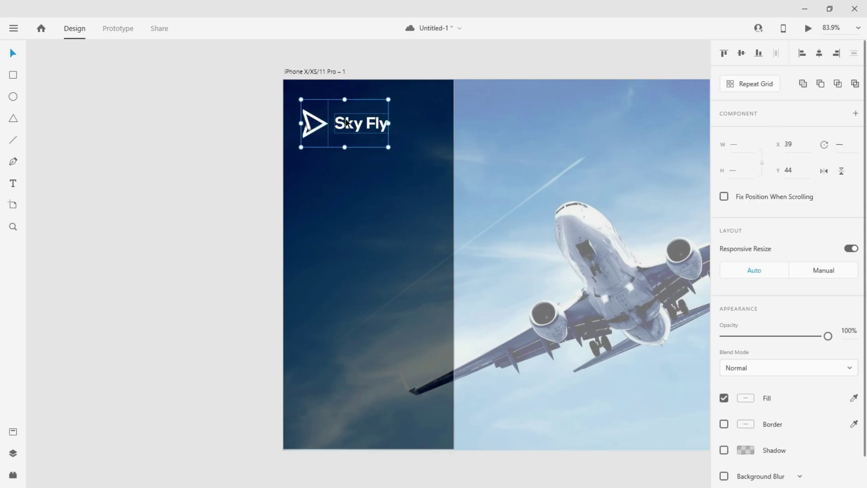
right_click(346, 123)
left_click(368, 178)
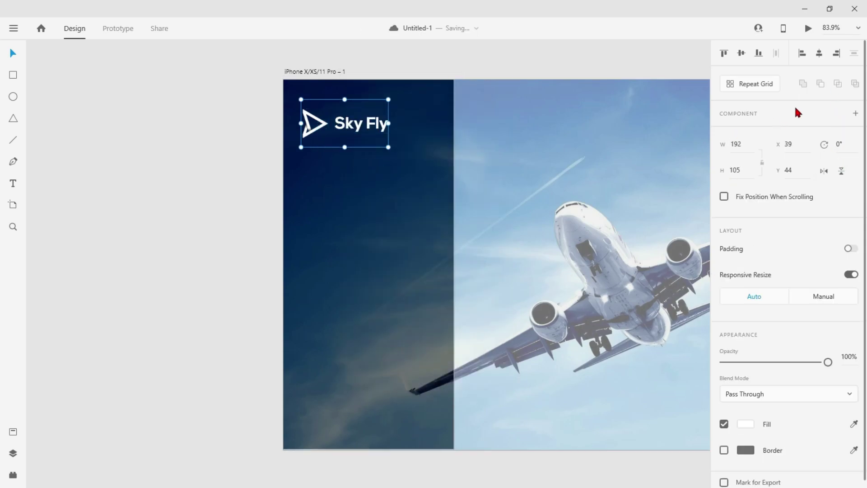
left_click(818, 55)
left_click(430, 64)
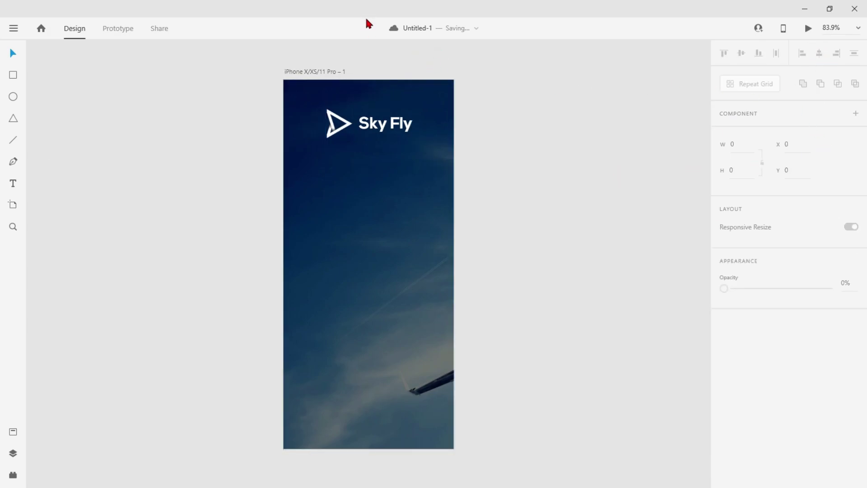
Add the three-line heading "Choose your Destination" on the artboard and enlarge it to font size 51
left_click(13, 183)
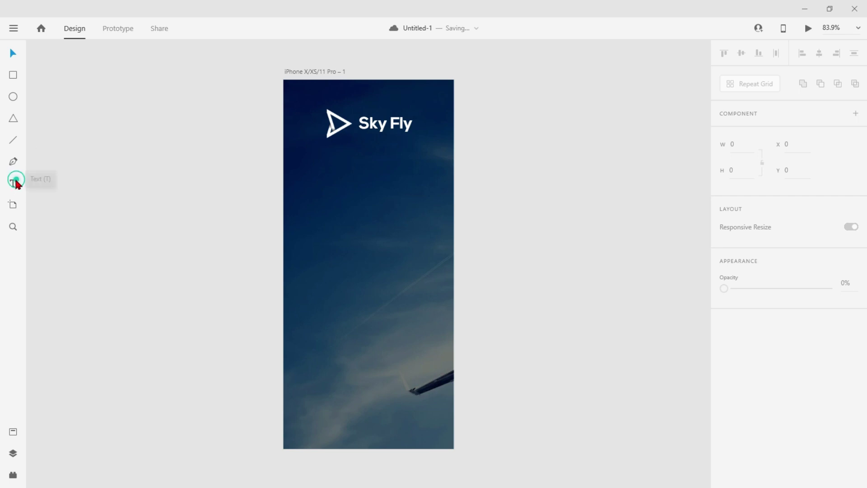
left_click(349, 256)
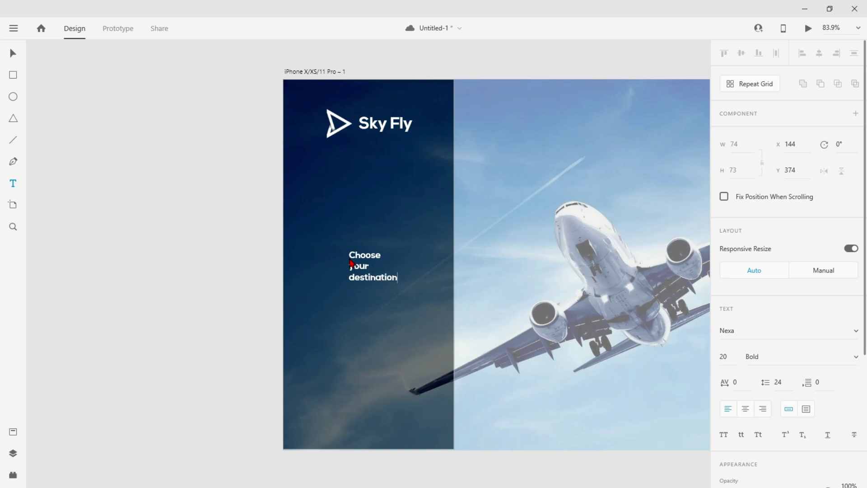
type("D")
left_click(13, 53)
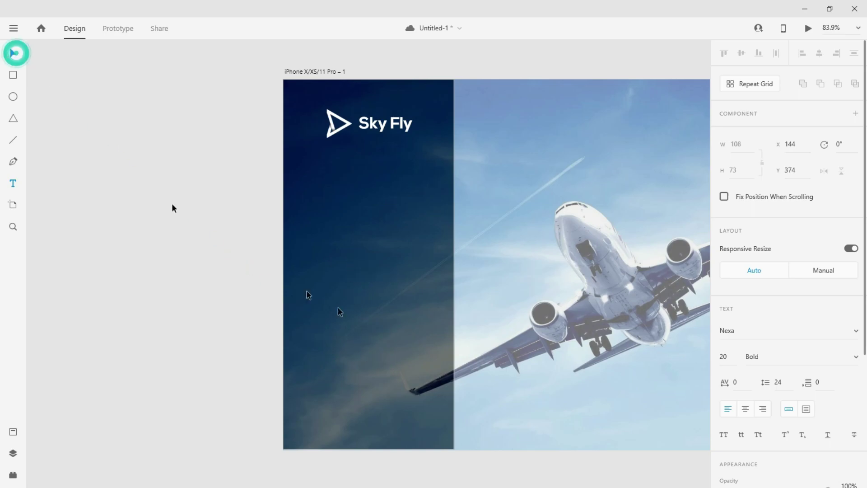
left_click_drag(374, 281, 378, 336)
left_click(349, 298)
left_click_drag(344, 281, 340, 257)
Add a vertical guide at X 21 and align the heading's left edge to it
left_click(280, 247)
left_click_drag(283, 246, 293, 248)
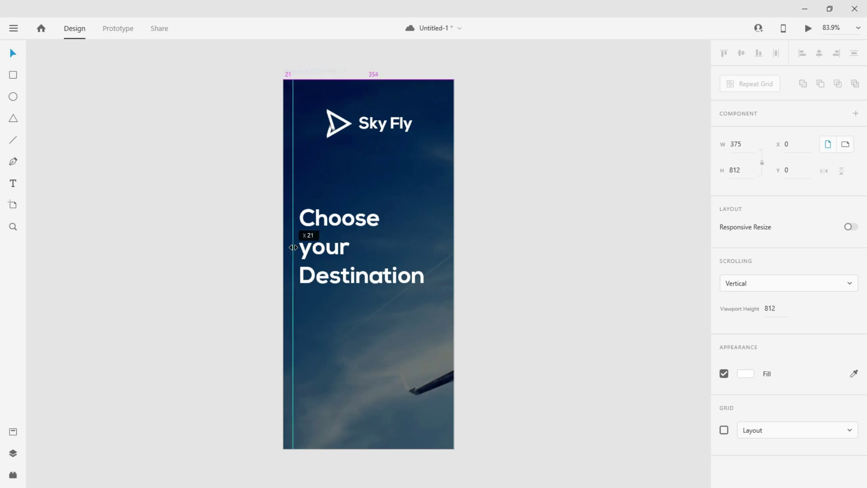
left_click(346, 247)
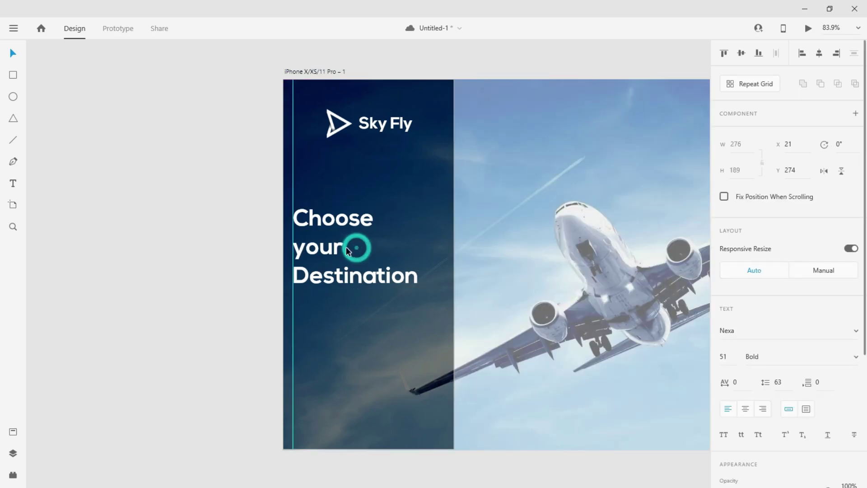
left_click(341, 301)
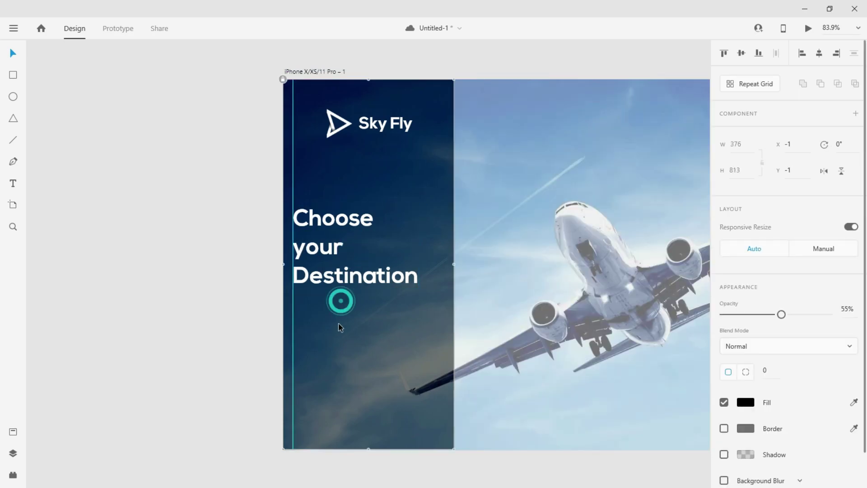
Move the heading up to about Y 237
left_click(348, 266)
key("shift+Up")
key("shift+Up")
key("shift+Up")
key("shift+Up")
Draw a thin rectangle about 228 × 8 below the heading, without a border and at 60% opacity
left_click(13, 75)
mouse_move(297, 302)
left_mouse_down()
mouse_move(426, 307)
mouse_move(401, 305)
left_mouse_up()
left_click(724, 449)
left_click_drag(826, 336, 787, 336)
Set all four corner radii of the thin bar to 20
left_click(745, 393)
type("20")
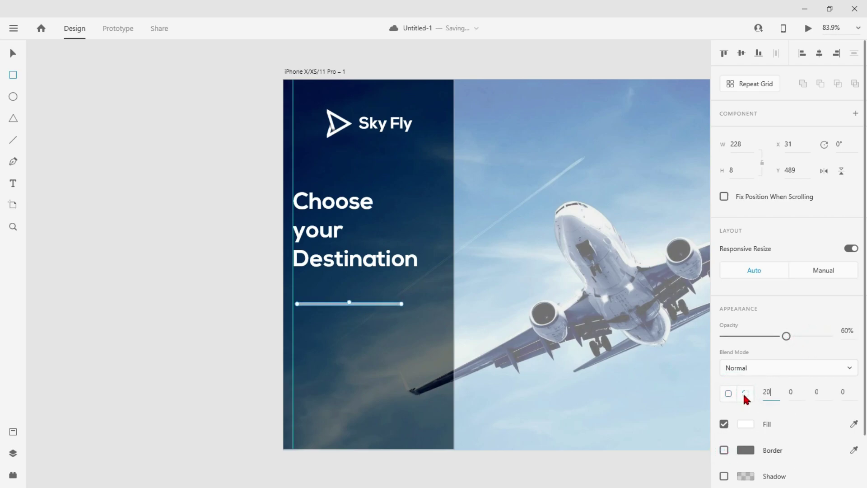
left_click(793, 392)
type("20")
left_click(818, 393)
type("20")
left_click(839, 393)
type("20")
Move the bar up under the heading, aligned to the guide at X 21 and Y 447, and remove the guide
left_click(13, 53)
left_click_drag(364, 305, 361, 287)
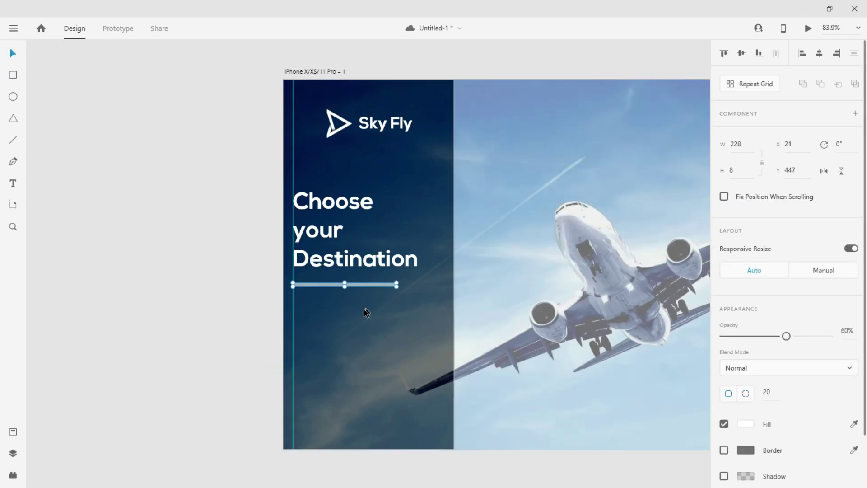
left_click(356, 331)
left_click(291, 357)
Move the heading and the bar together to the right, to X 49
left_click(338, 271)
left_click(336, 287, "shift")
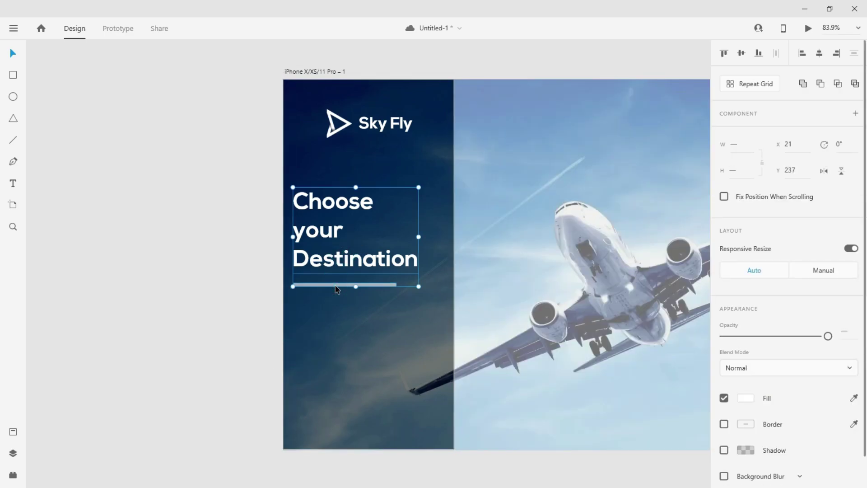
key("Right")
key("Right")
key("Right")
key("Right")
key("Right")
key("Right")
key("Right")
key("Right")
key("Right")
key("Right")
key("Right")
key("Right")
key("Right")
key("Right")
key("Right")
key("Right")
key("Right")
key("Right")
key("Right")
key("Right")
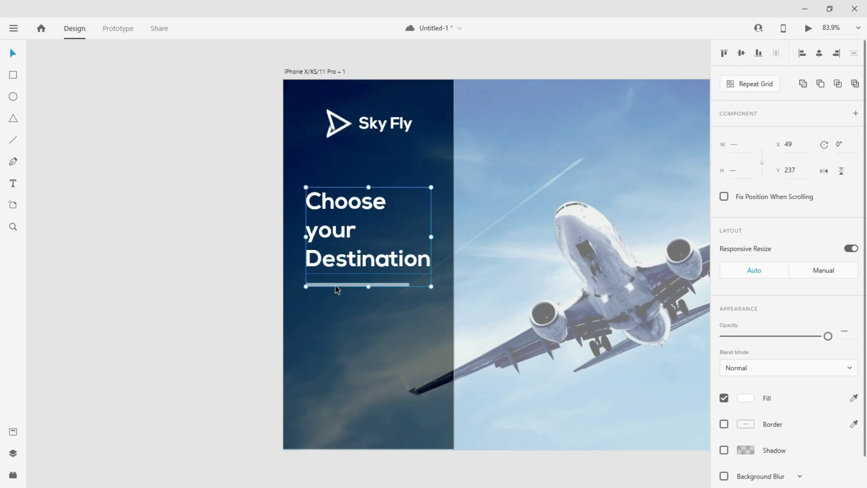
Duplicate the heading below the bar and change the copy's text to "We will help you book your tickets."
left_click(358, 258)
key("ctrl+d")
left_click_drag(358, 258, 346, 369)
double_click(342, 364)
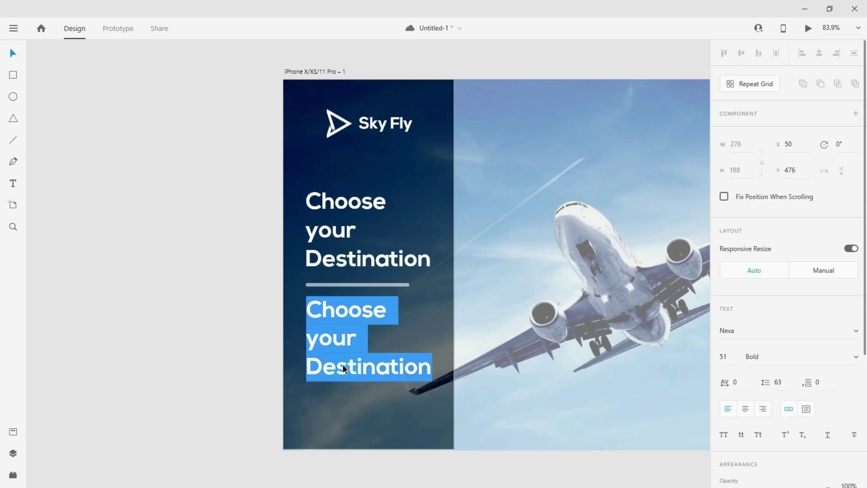
type("We ")
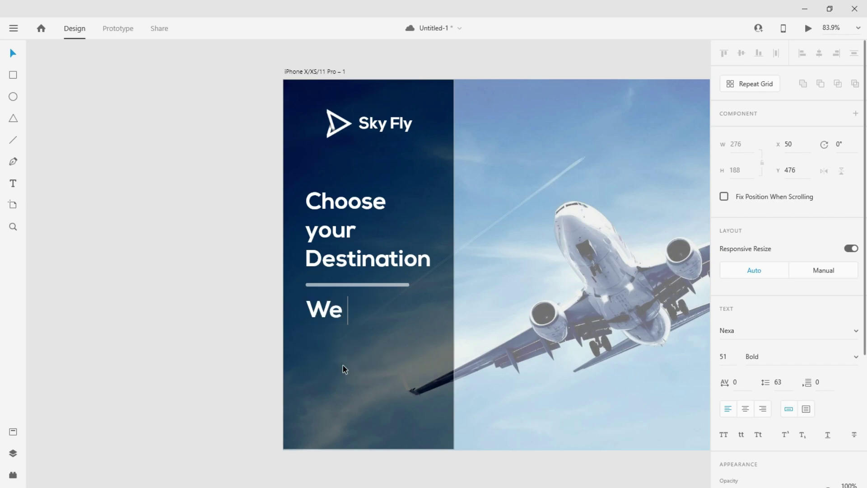
type("will hel")
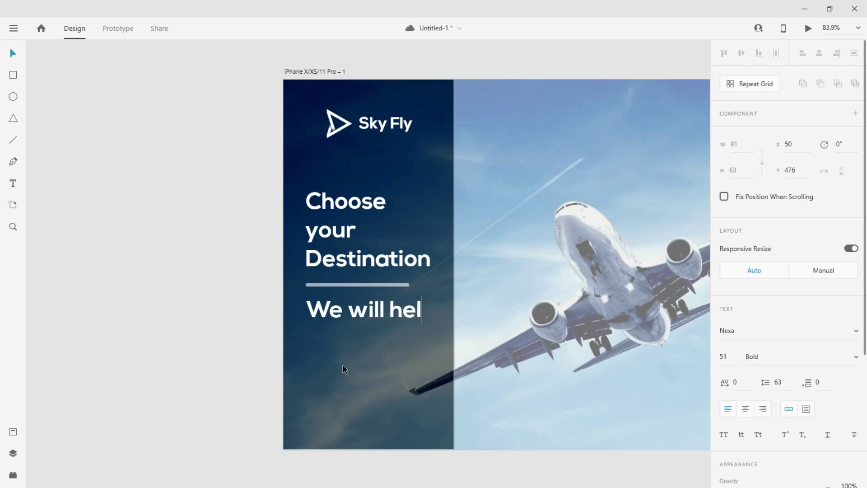
type("p you")
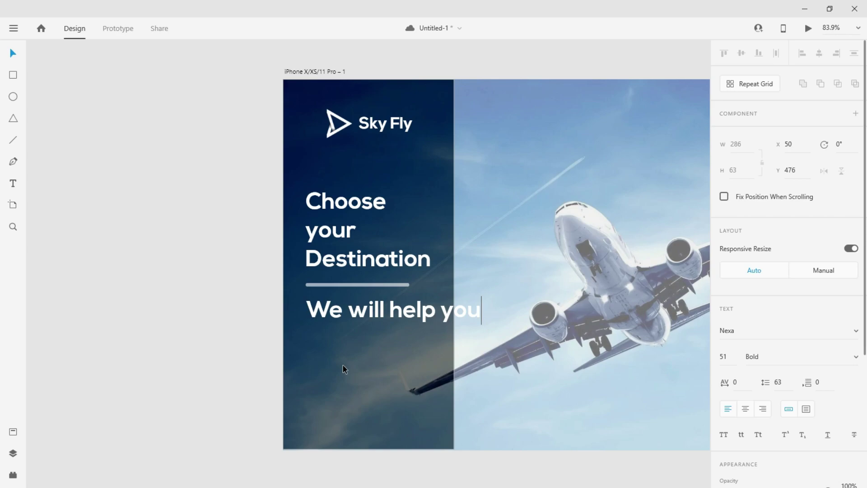
type(" book")
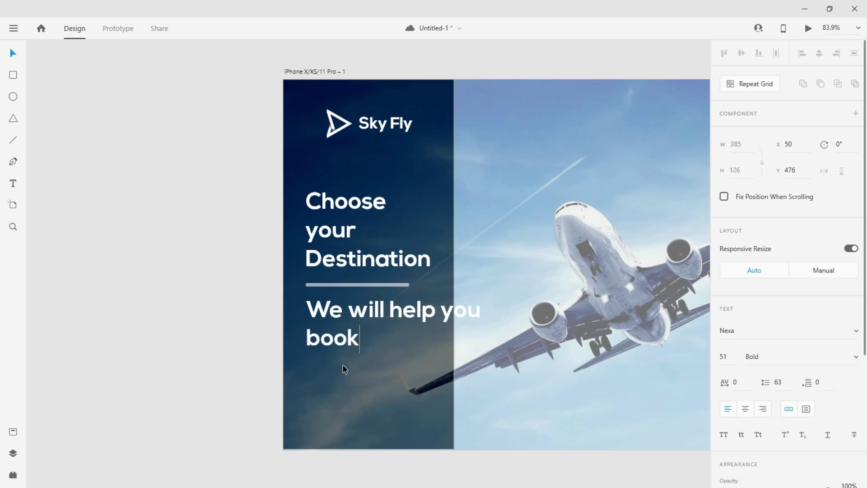
type(" your ")
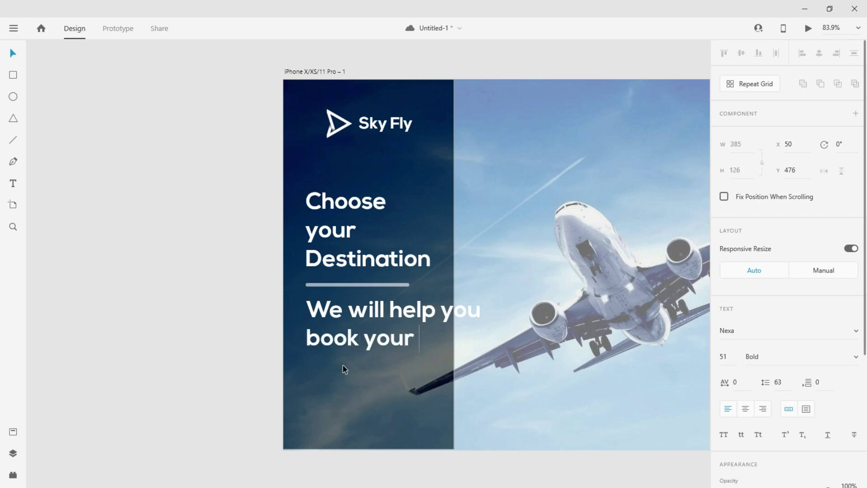
type("tickets.")
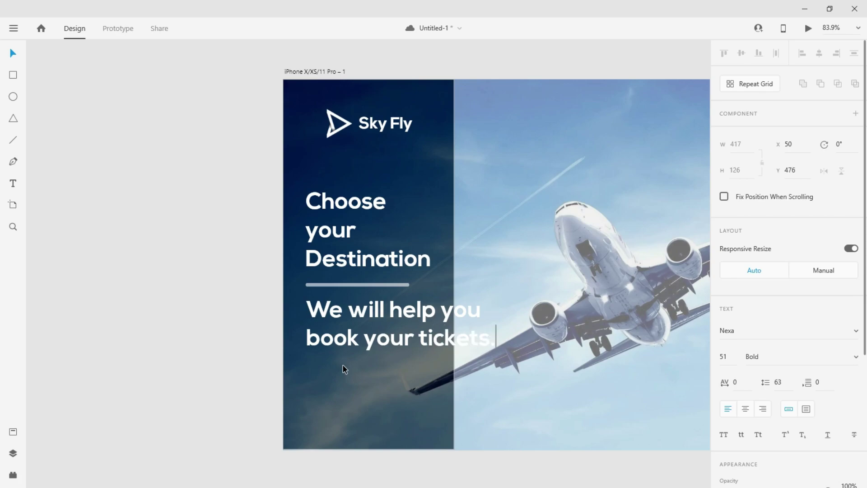
Set the tagline's font weight to Light and shrink it to size 32, aligned with the bar at X 49
key("ctrl+a")
left_click(765, 329)
left_click(764, 357)
key("Return")
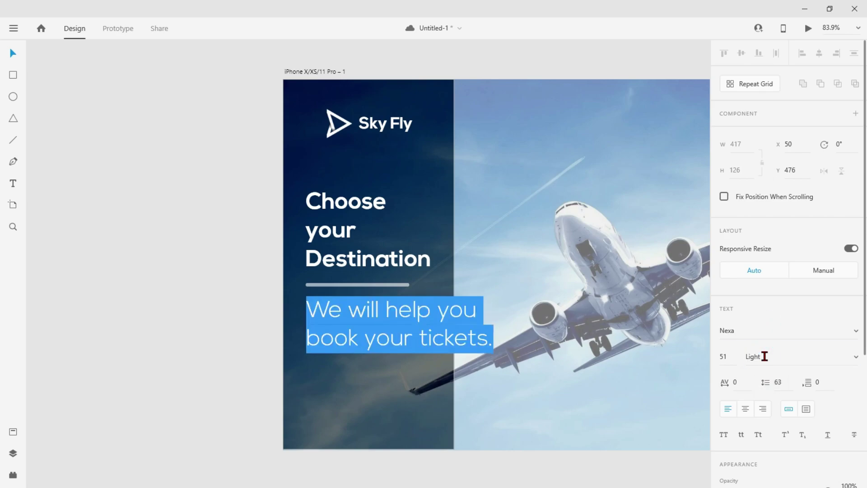
key("Escape")
left_click_drag(400, 355, 389, 310)
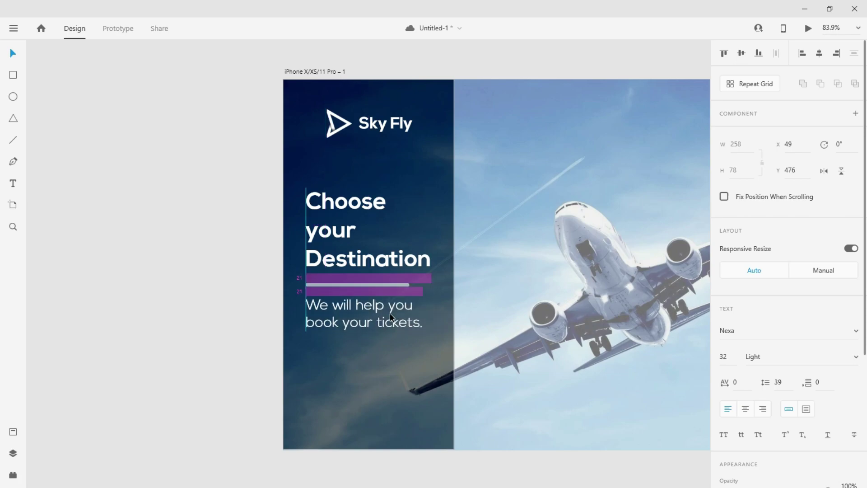
Scale the "Choose your Destination" heading down to font size 47 and place it at Y 255 above the bar
left_click(345, 374)
mouse_move(363, 264)
left_mouse_down()
mouse_move(367, 275)
mouse_move(364, 265)
left_mouse_up()
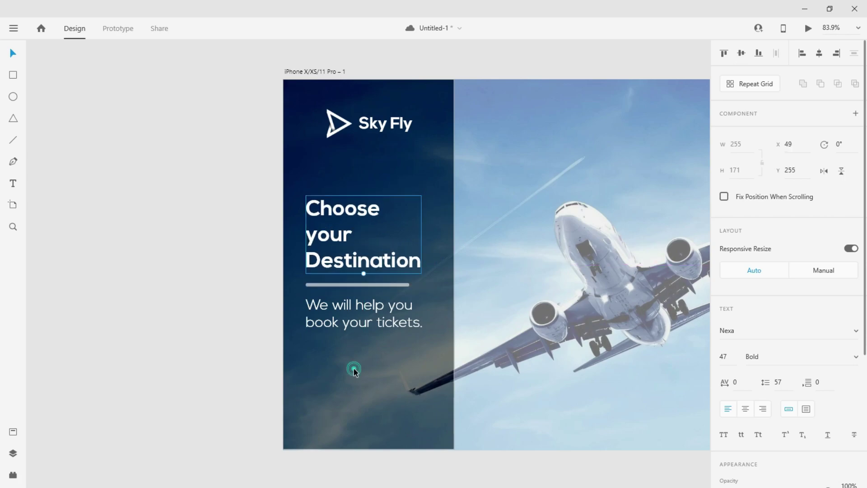
left_click(354, 370)
Create a row of three 16 × 16 white dots near the artboard's bottom and lower the last two to 51% opacity
left_click(13, 96)
mouse_move(312, 386)
left_mouse_down()
mouse_move(324, 399)
mouse_move(319, 395)
left_mouse_up()
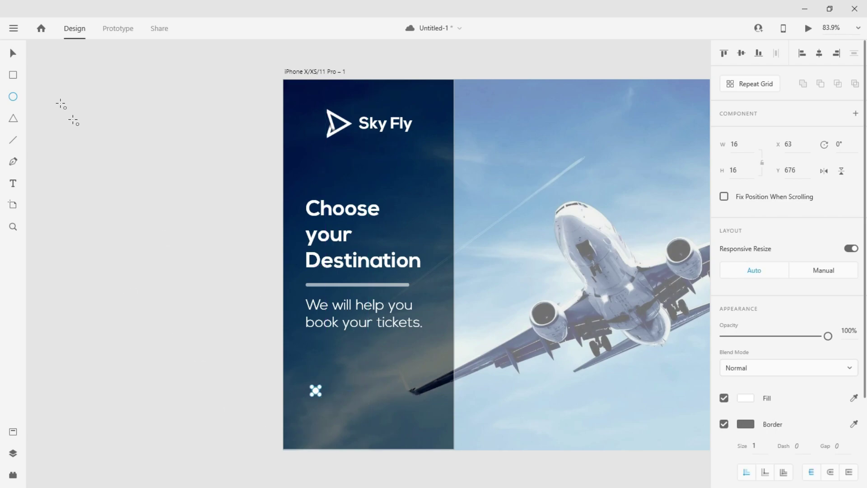
left_click(13, 53)
mouse_move(331, 424)
left_mouse_down()
mouse_move(325, 419)
mouse_move(348, 423)
left_mouse_up()
left_click_drag(351, 420, 391, 428)
left_click(351, 428)
left_click_drag(828, 336, 778, 340)
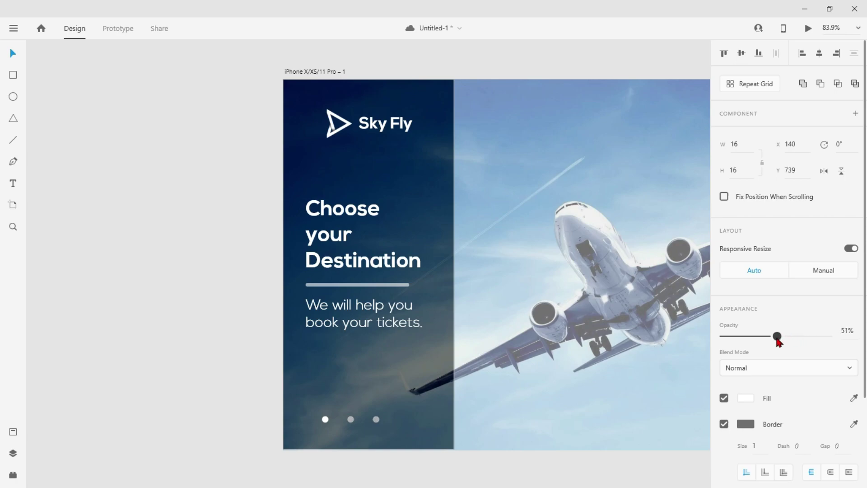
Group the three dots and center the group horizontally on the artboard
left_click(410, 459)
left_click_drag(300, 392, 405, 434)
key("ctrl+g")
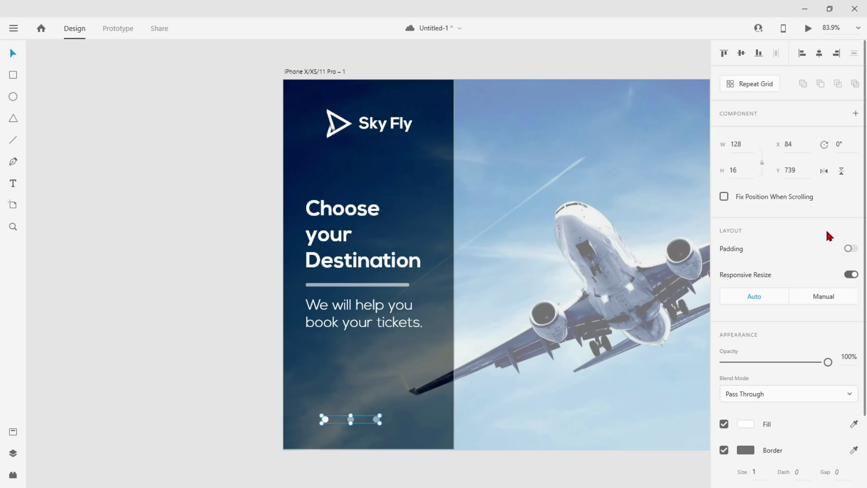
left_click(819, 52)
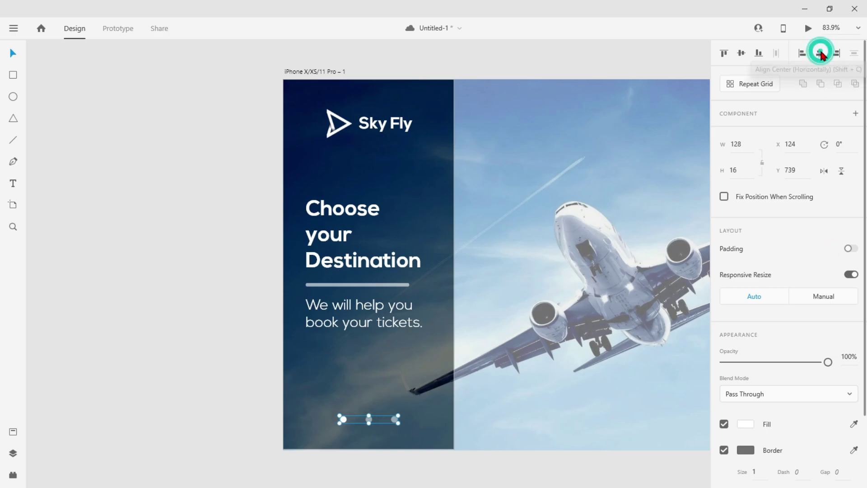
left_click(435, 476)
Rename the artboard as 1 and shift it left on the canvas to free space beside it
left_click(403, 226)
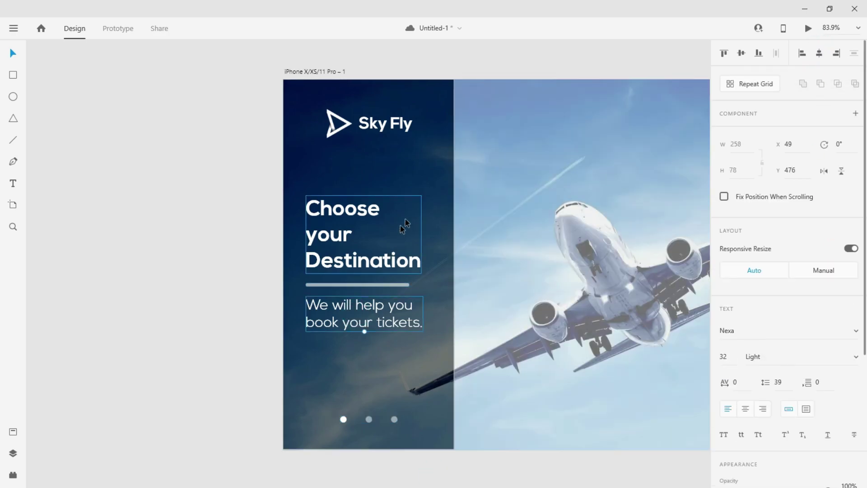
left_click(329, 70)
double_click(324, 70)
type("1")
left_click(552, 242)
left_click_drag(286, 72, 96, 73)
left_click(459, 270)
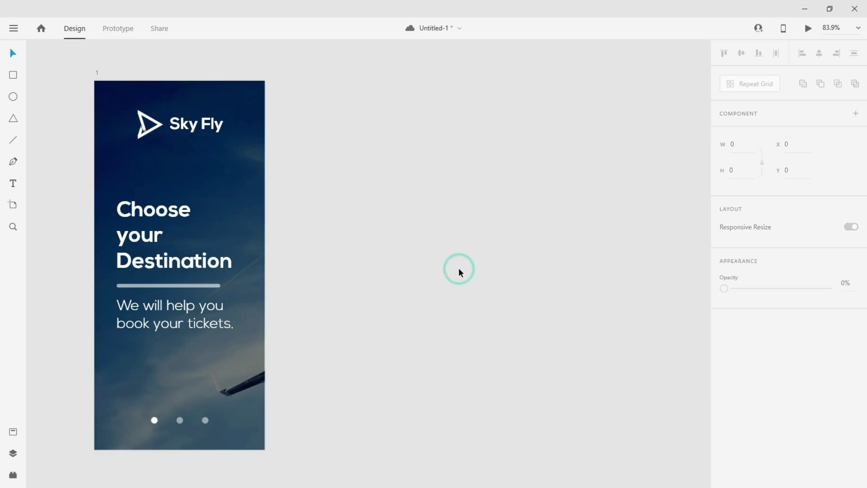
Raise the group of three page dots on artboard 1 to Y 709
left_click(154, 420)
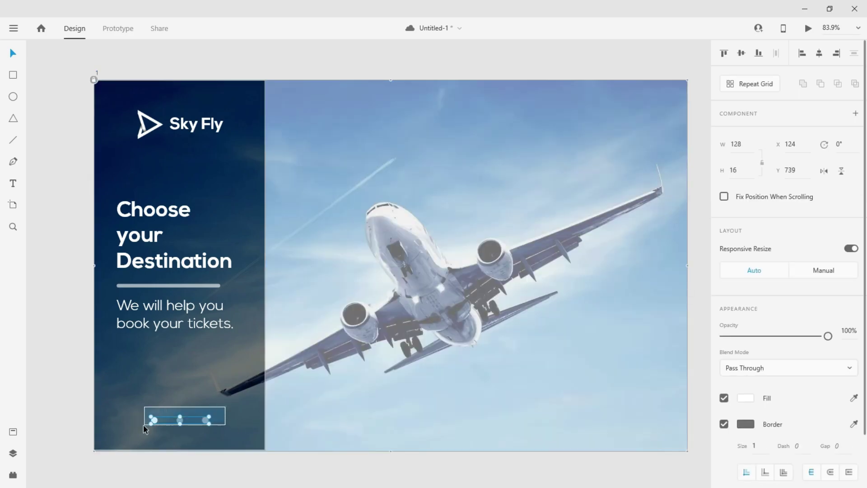
key("shift+Up")
key("shift+Up")
key("shift+Up")
left_click(358, 351)
Nudge the tagline on artboard 1 down 8 px, farther from the bar
left_click(210, 318)
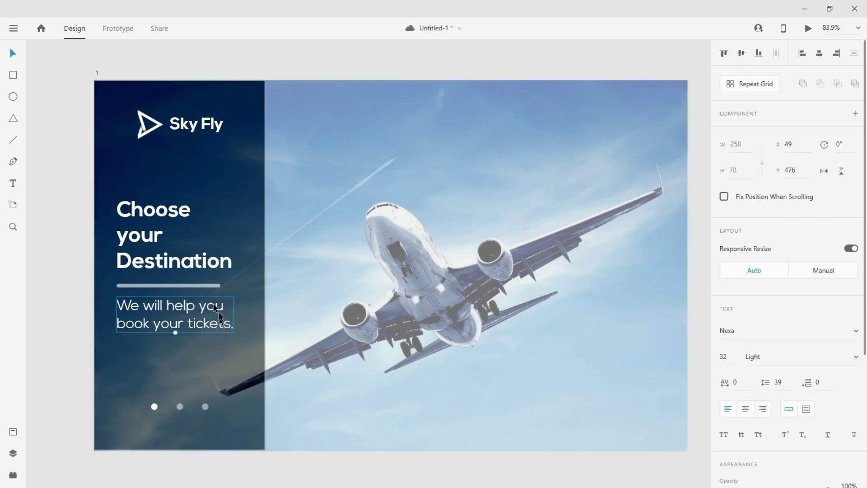
key("Down")
key("Down")
key("Down")
key("Down")
key("Down")
key("Down")
key("Down")
key("Down")
Raise the "Choose your Destination" heading to Y 249 and settle the tagline at Y 482
left_click(198, 263)
key("Up")
key("Up")
key("Up")
key("Up")
key("Up")
key("Up")
key("Up")
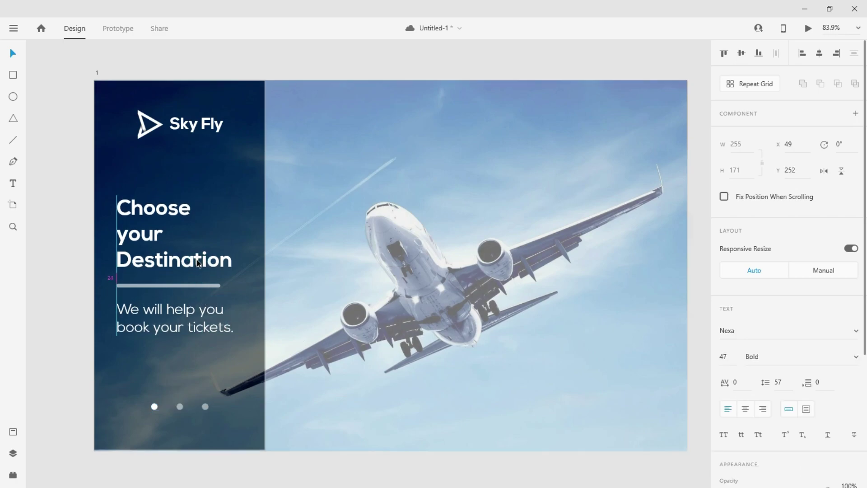
left_click(93, 77)
left_click_drag(144, 319, 146, 316)
left_click(351, 297)
left_click(393, 277)
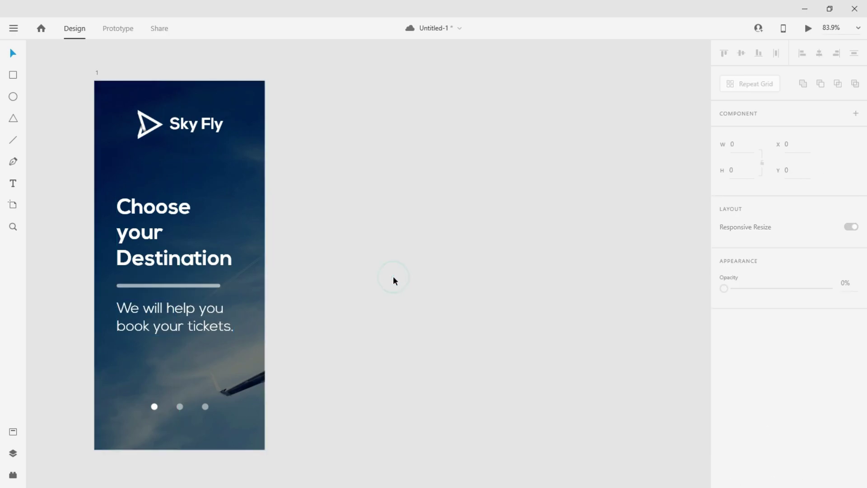
Duplicate artboard 1 and place the copy to its right
left_click(97, 72)
left_click_drag(141, 73, 303, 75)
left_click(343, 221)
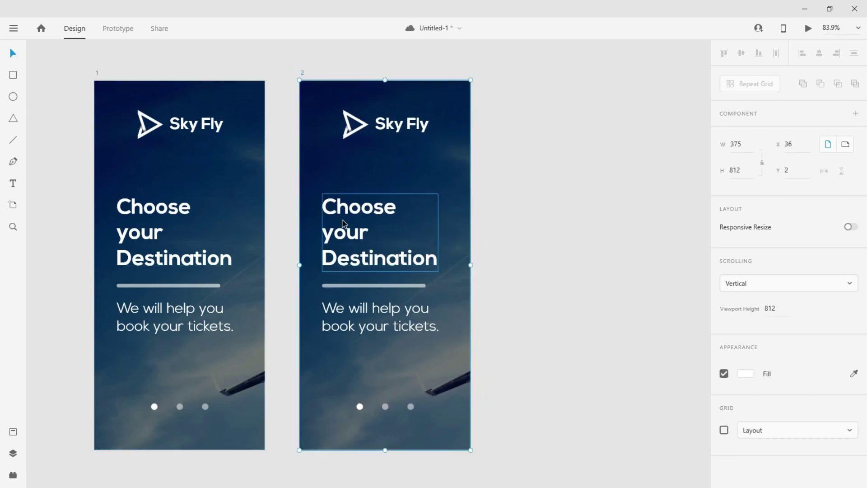
Change the heading on artboard 2 to "Choose Us", replacing the words "your Destination"
double_click(342, 220)
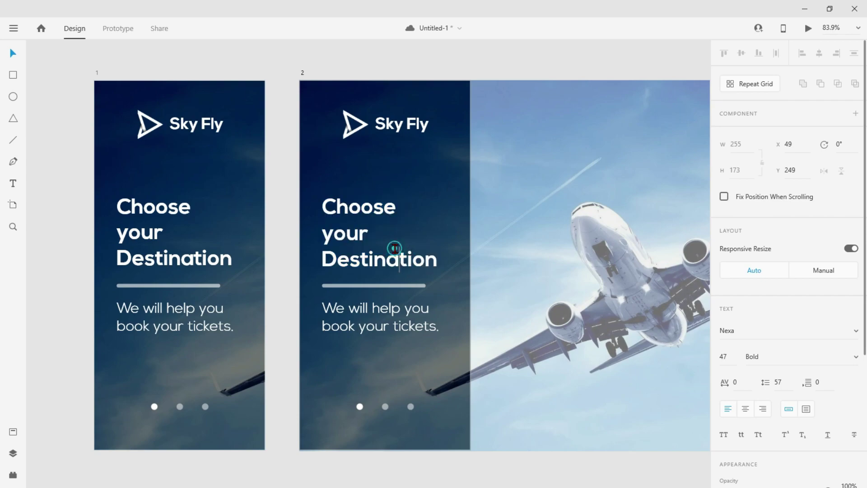
left_click_drag(450, 267, 315, 230)
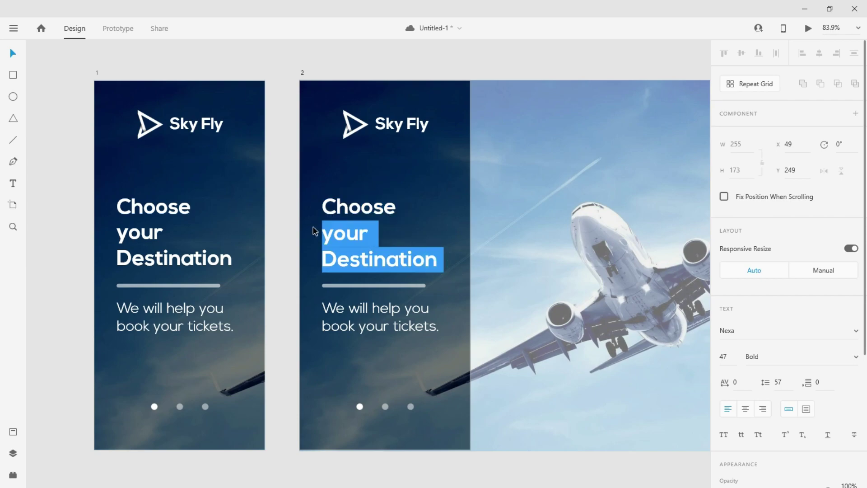
type("u")
key("BackSpace")
type("Us")
left_click(579, 327)
left_click(580, 326)
left_click(441, 240)
left_click(567, 261)
left_click(458, 252)
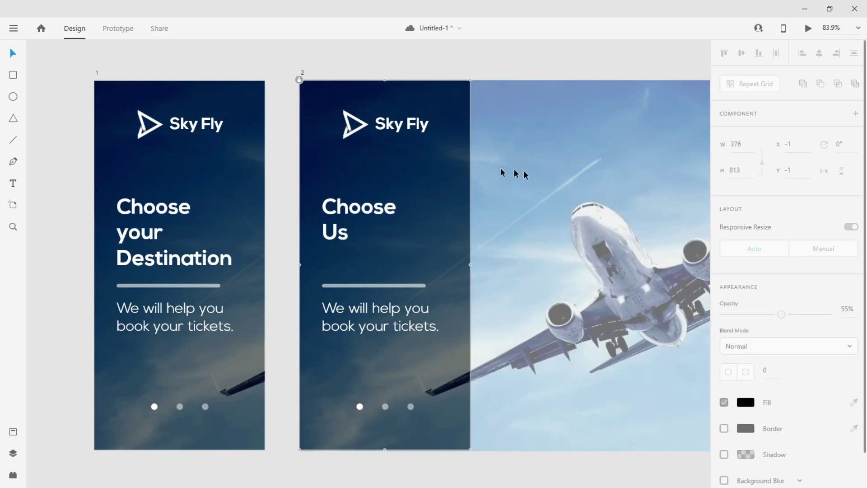
Unlock the airplane image on artboard 2, move it to X -456, Y -2 to bring the plane into view, and lock it again
left_click(13, 453)
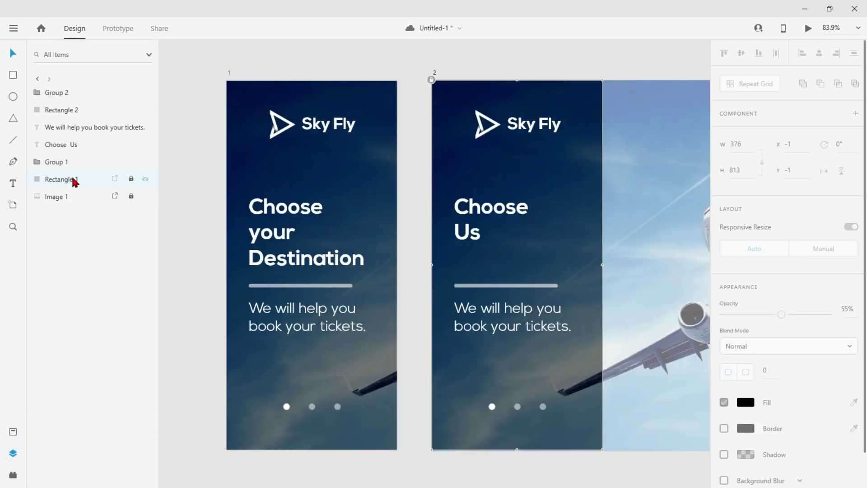
left_click(67, 199)
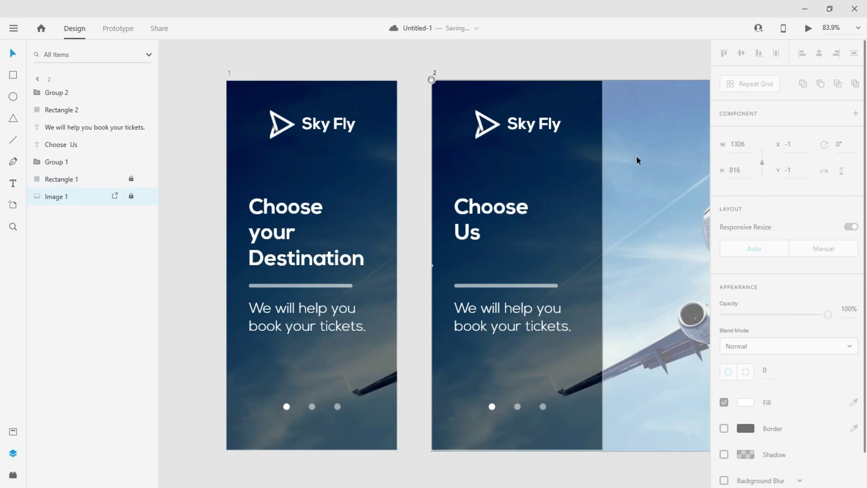
left_click(132, 197)
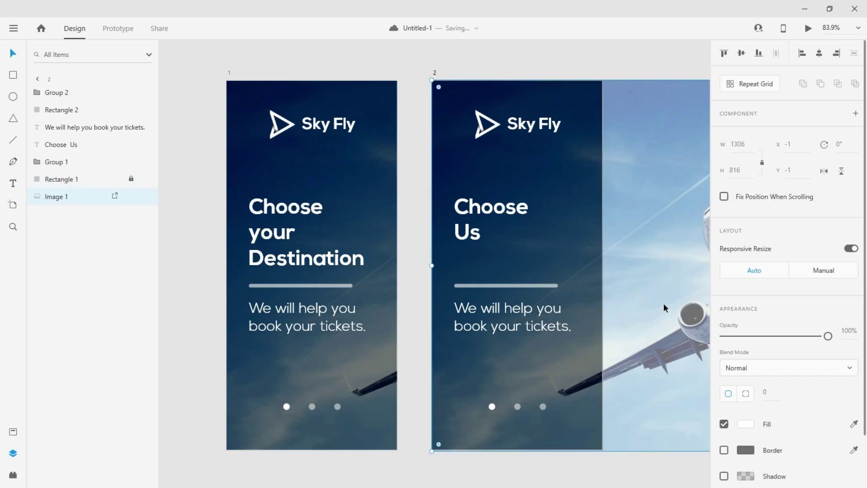
left_click_drag(652, 256, 457, 261)
left_click_drag(461, 262, 458, 262)
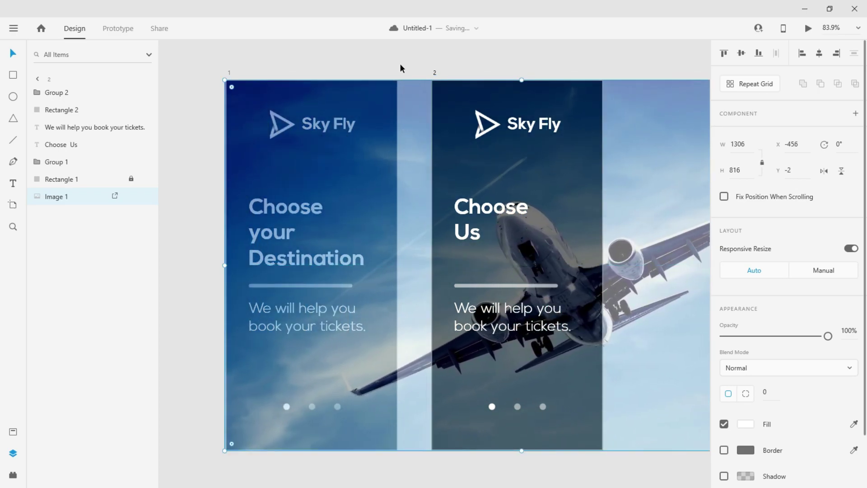
left_click(623, 168)
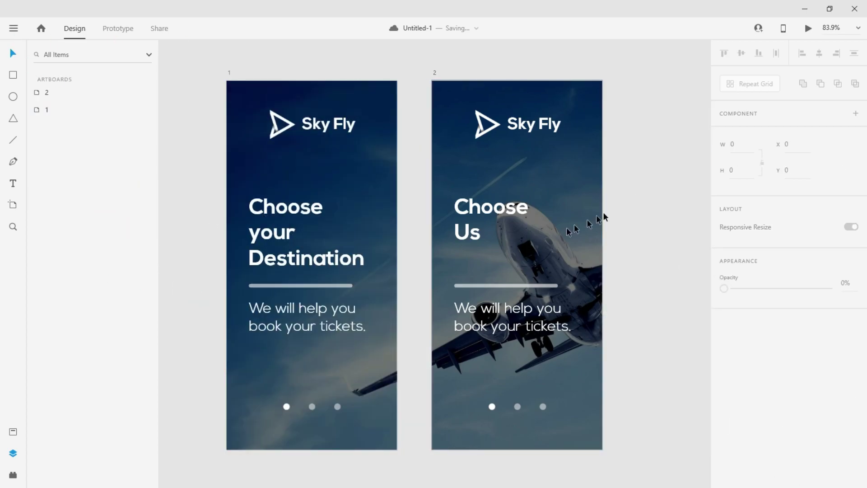
left_click(627, 196)
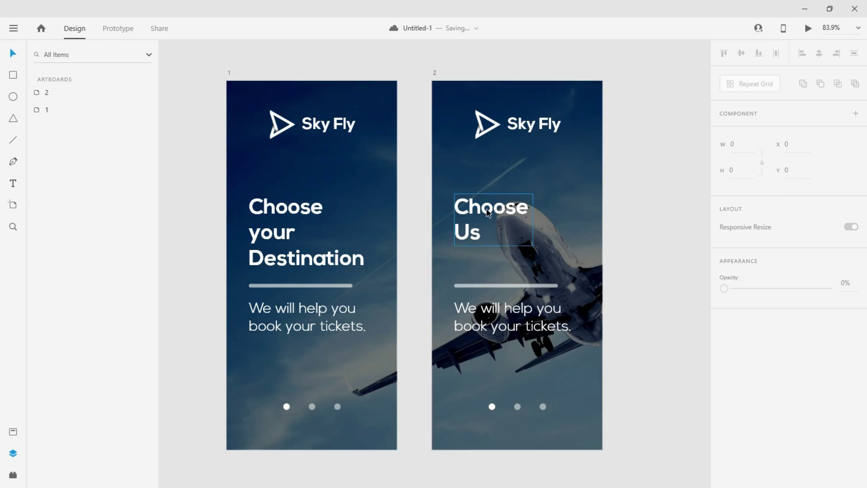
Replace the second line of the tagline on artboard 2 with "To see the world ."
double_click(510, 325)
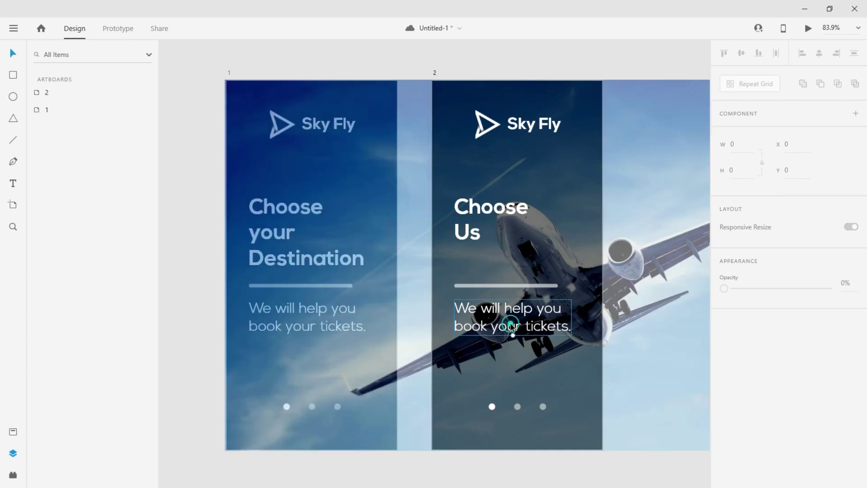
left_click_drag(572, 328, 449, 333)
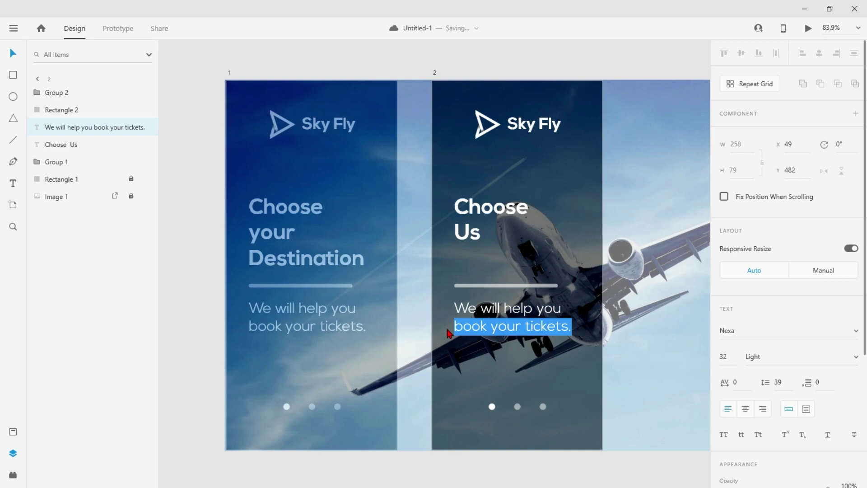
type("To see the world")
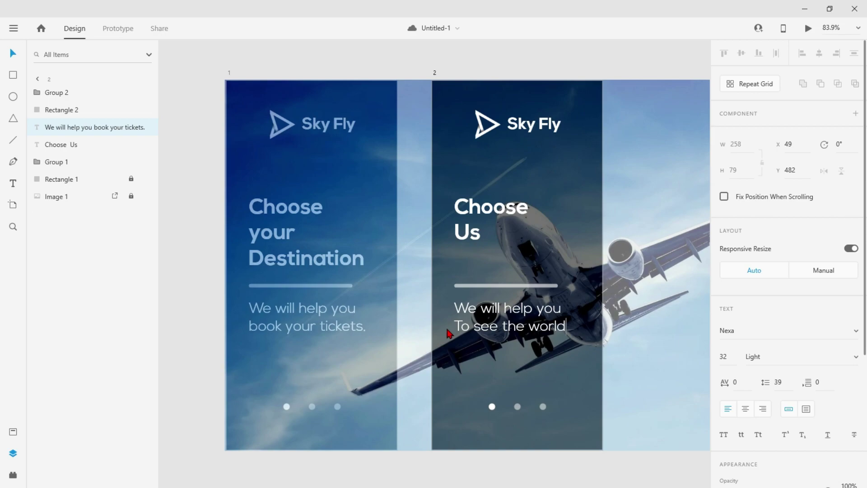
key("Escape")
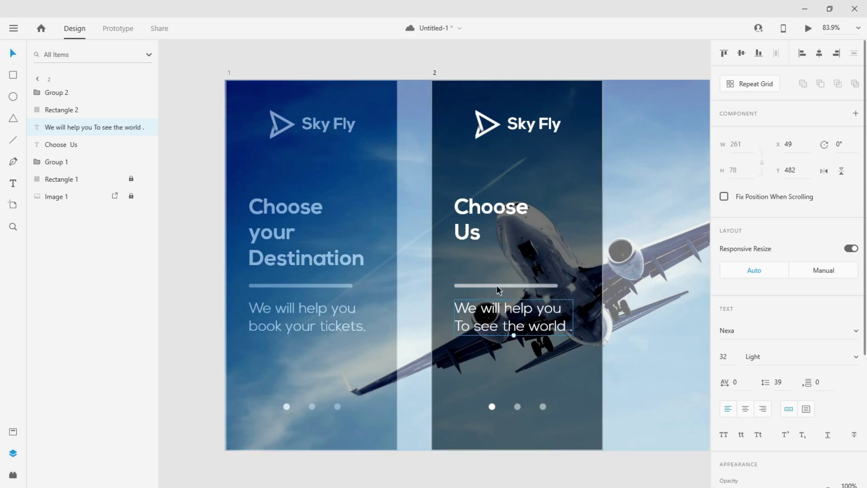
Move the bar and tagline on artboard 2 up together, closer to the two-line heading
left_click(482, 288, "shift")
left_click_drag(487, 288, 482, 264)
left_click(628, 254)
left_click_drag(480, 223, 480, 218)
left_click(644, 281)
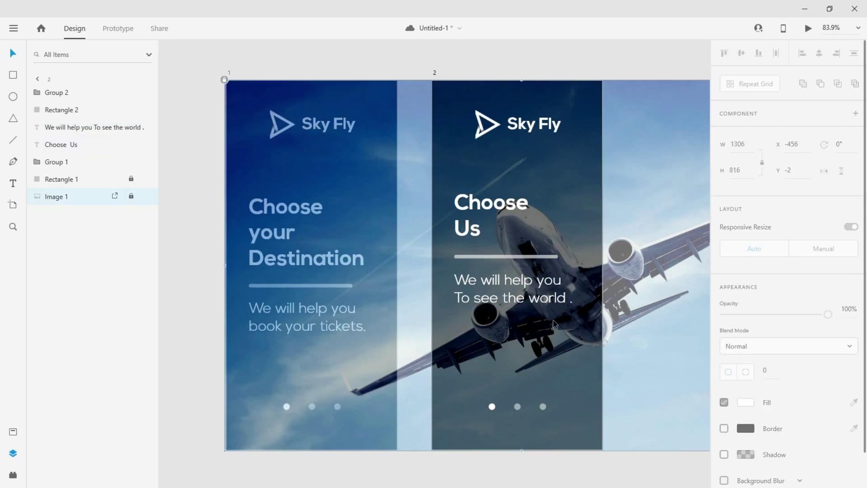
key("ctrl+z")
Select the bar and tagline on artboard 2 together and nudge them down 6 px
left_click(507, 256)
left_click(506, 279, "shift")
key("Down")
key("Down")
key("Down")
key("Down")
key("Down")
key("Down")
Nudge the tagline on artboard 2 down to about Y 425 so the gaps above and below the bar match
left_click(518, 294)
key("Down")
key("Down")
key("Down")
key("Down")
key("Down")
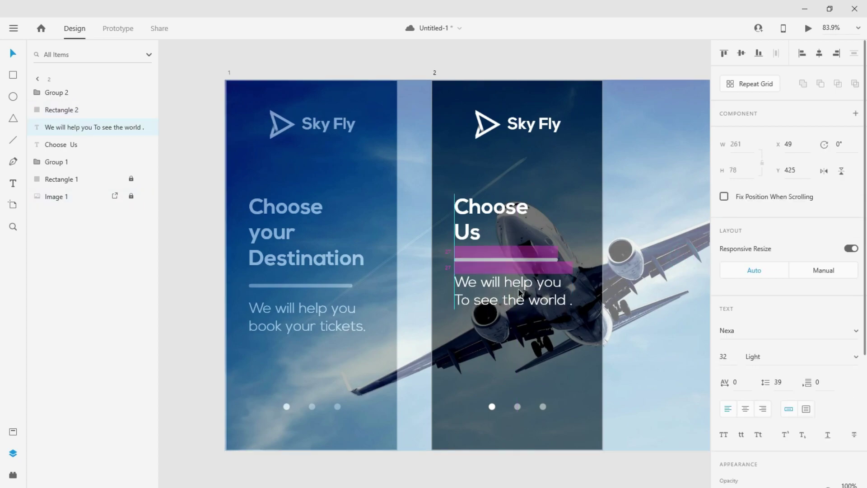
key("ctrl+z")
left_click(641, 248)
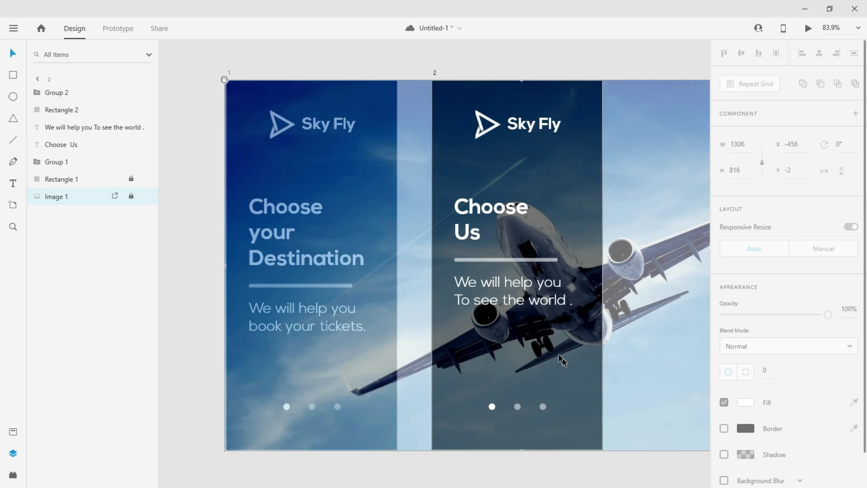
Place a horizontal guide on artboard 2 level with the top of the "Choose Us" heading
left_click_drag(397, 81, 396, 192)
left_click_drag(393, 88, 396, 77)
left_click(504, 236)
left_click_drag(481, 83, 471, 195)
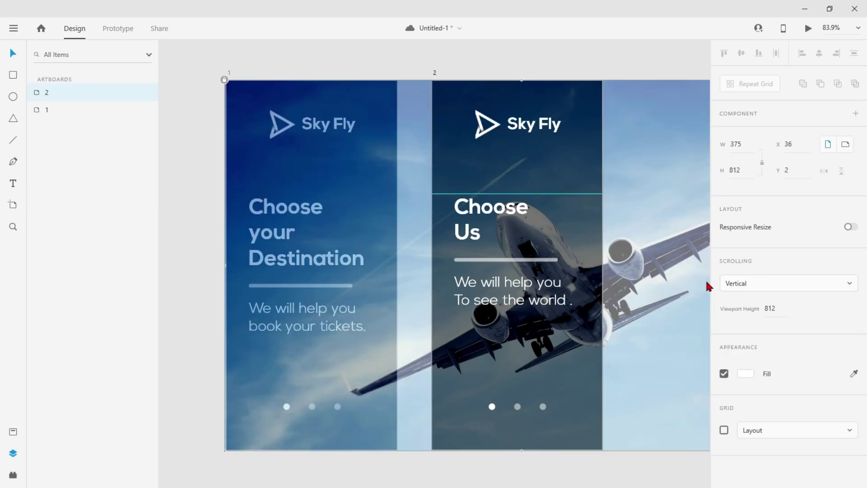
Nudge the heading, bar and tagline on artboard 2 up 5 px together, putting the heading at Y 244, and remove the guide
left_click(476, 231)
left_click(487, 260, "shift")
left_click(476, 285, "shift")
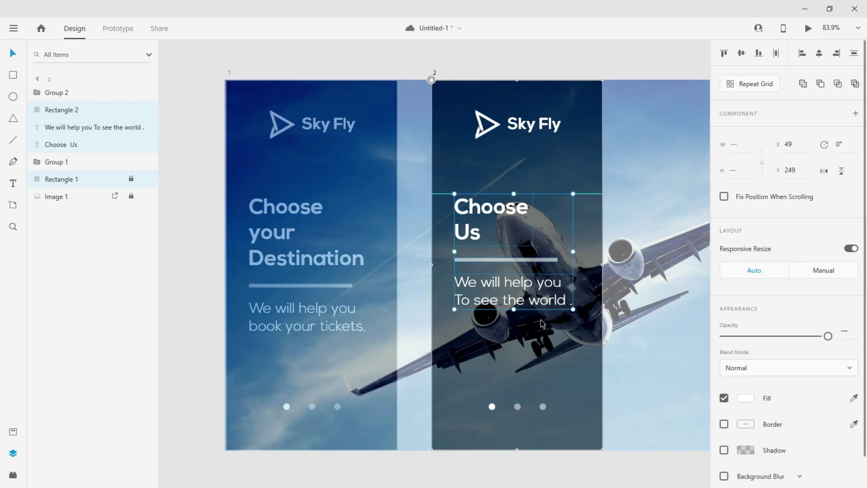
key("Up")
key("Up")
key("Up")
key("Up")
key("Up")
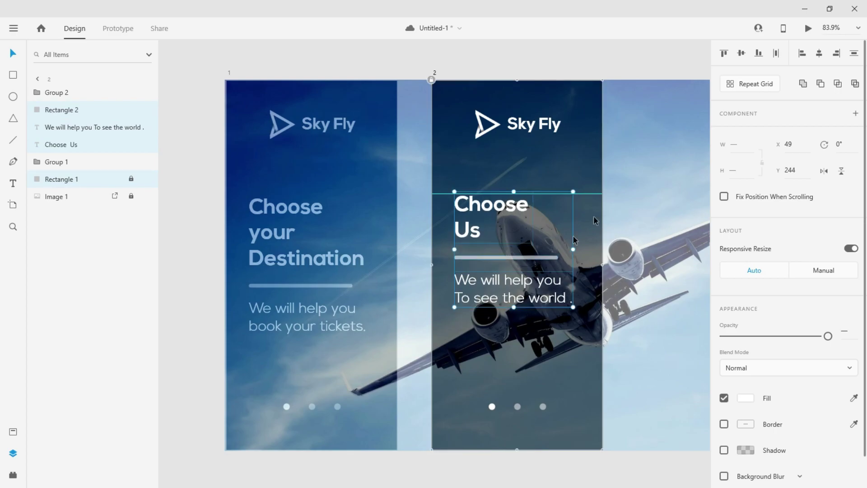
left_click(587, 193)
left_click(650, 217)
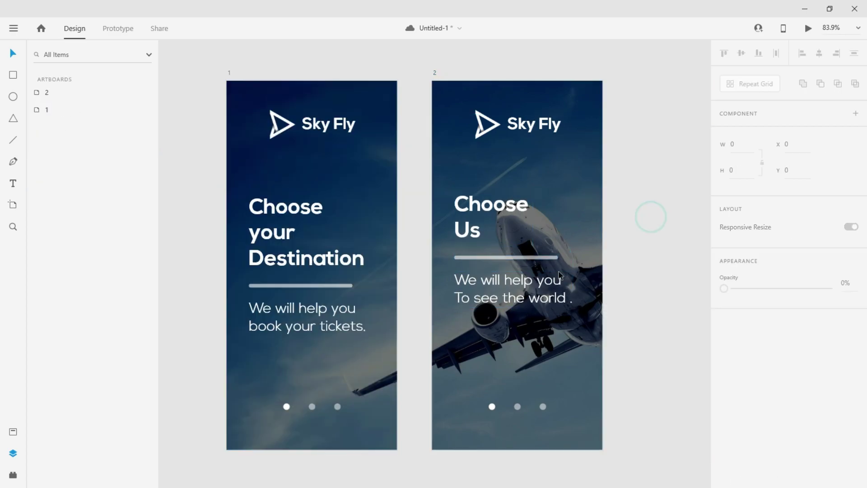
Lower the page-dot groups on both artboards to Y 748
left_click(491, 407)
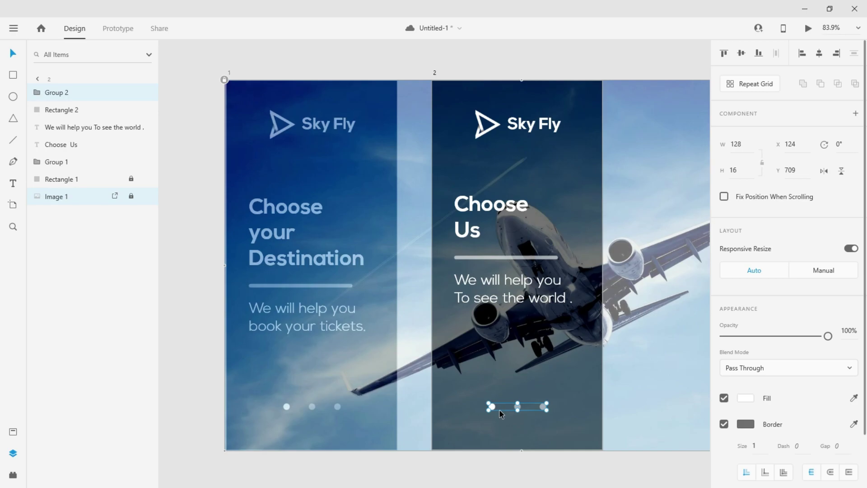
key("Down")
key("Down")
key("Down")
key("Down")
key("Down")
key("Down")
key("Down")
key("Down")
key("Down")
key("Down")
key("Down")
key("Down")
key("Down")
key("Down")
key("Down")
key("Down")
key("Down")
key("Down")
key("Down")
key("Down")
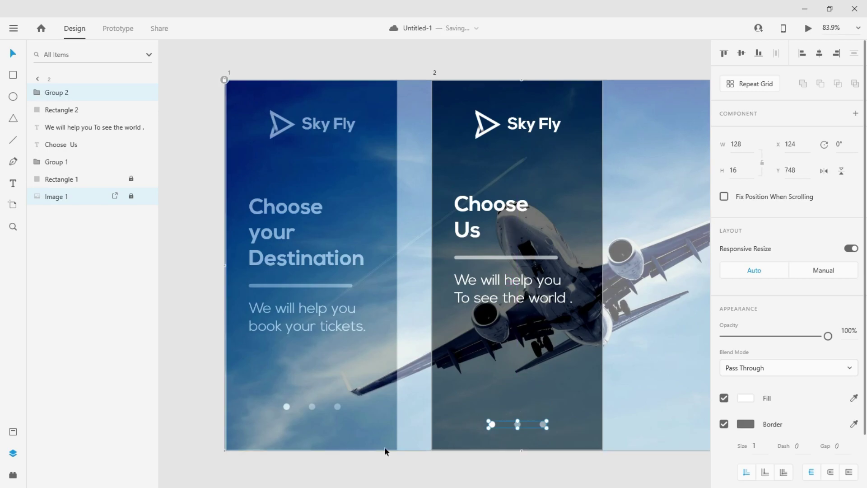
left_click(325, 407)
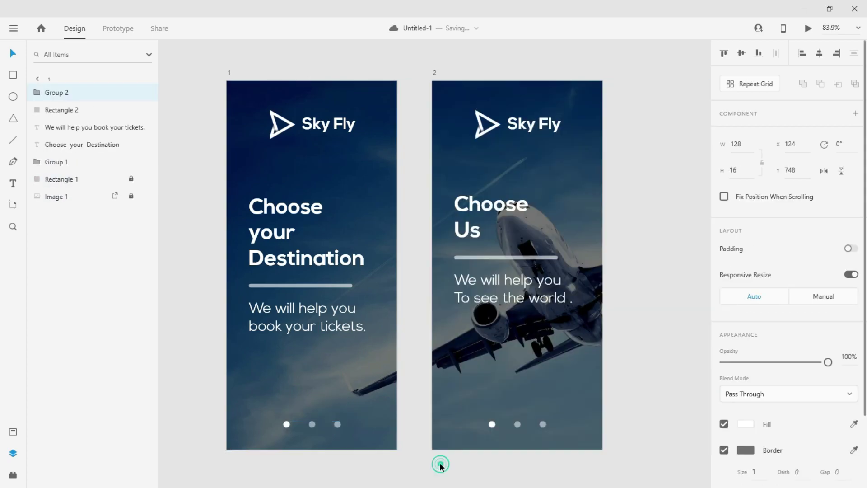
left_click(441, 466)
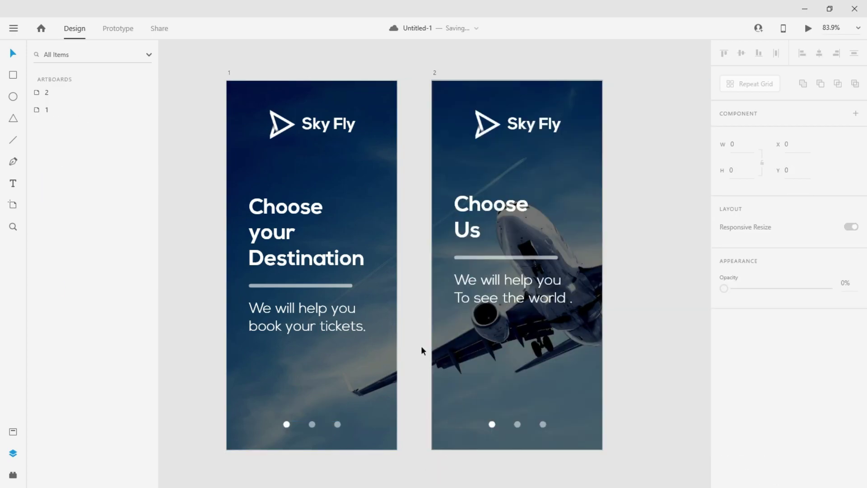
Draw a rectangle about 271 × 47 below the tagline on artboard 2, center it horizontally, and raise it to Y 551
left_click_drag(466, 346, 589, 366)
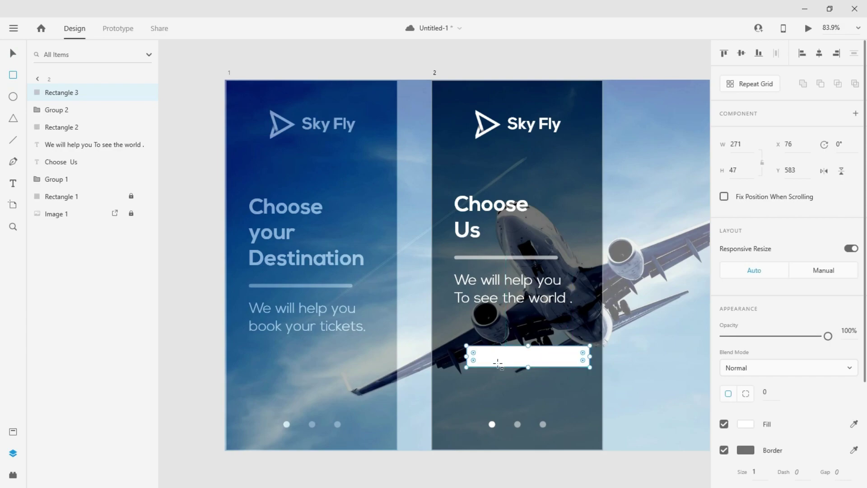
left_click(819, 53)
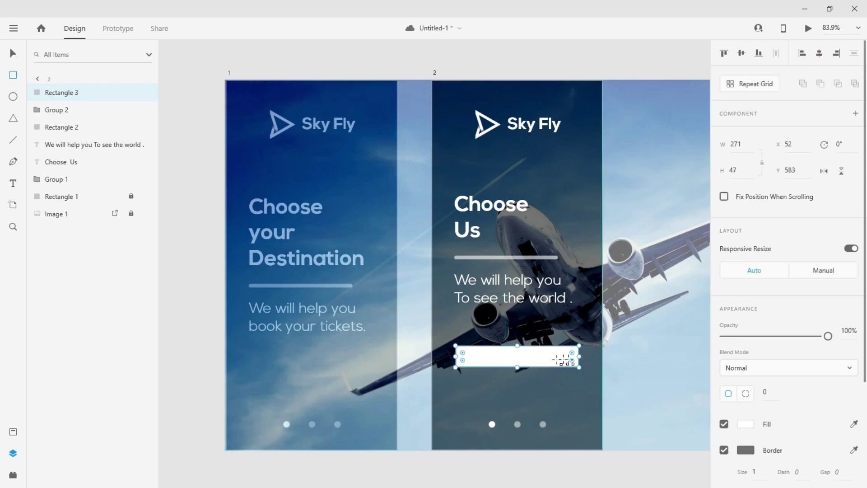
left_click(13, 54)
mouse_move(532, 355)
left_mouse_down()
mouse_move(533, 384)
mouse_move(532, 341)
left_mouse_up()
Duplicate the rectangle just below itself and give both rectangles no fill and a white border
left_click(541, 358)
left_click(540, 388, "shift")
left_click(723, 423)
left_click(733, 442)
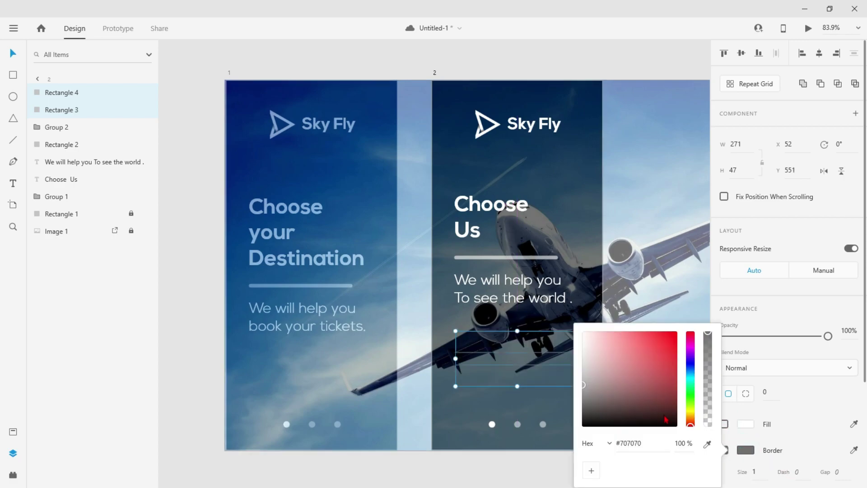
left_click(675, 307)
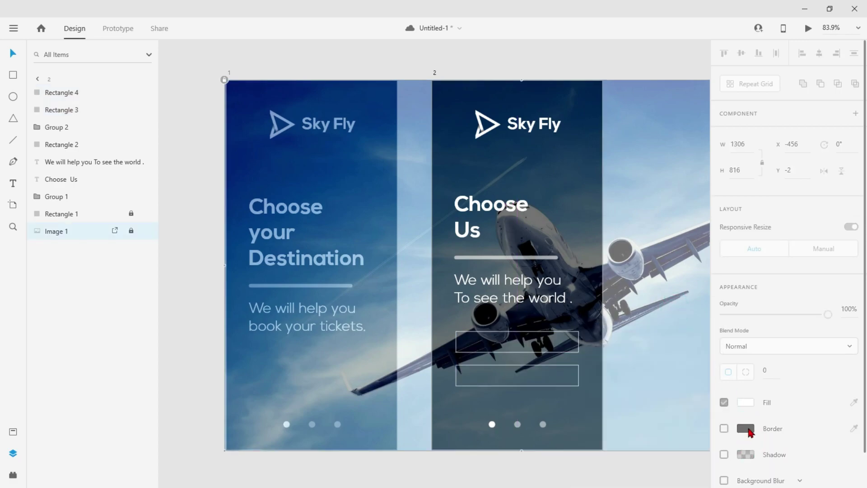
left_click(523, 343)
left_click(530, 364, "shift")
left_click(660, 445)
left_click_drag(479, 289, 493, 349)
double_click(537, 336)
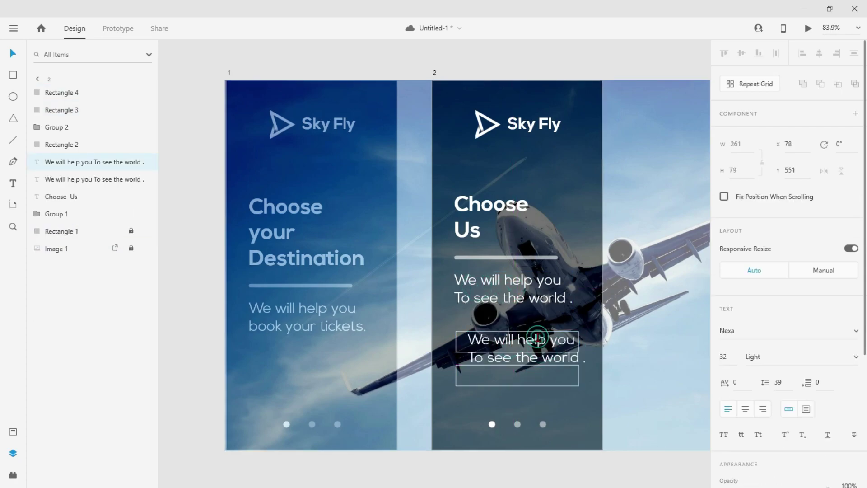
left_click(14, 453)
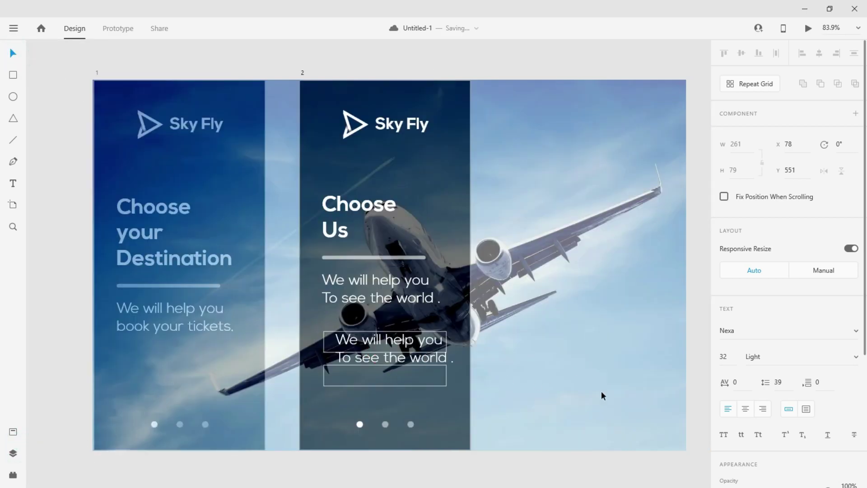
left_click(13, 183)
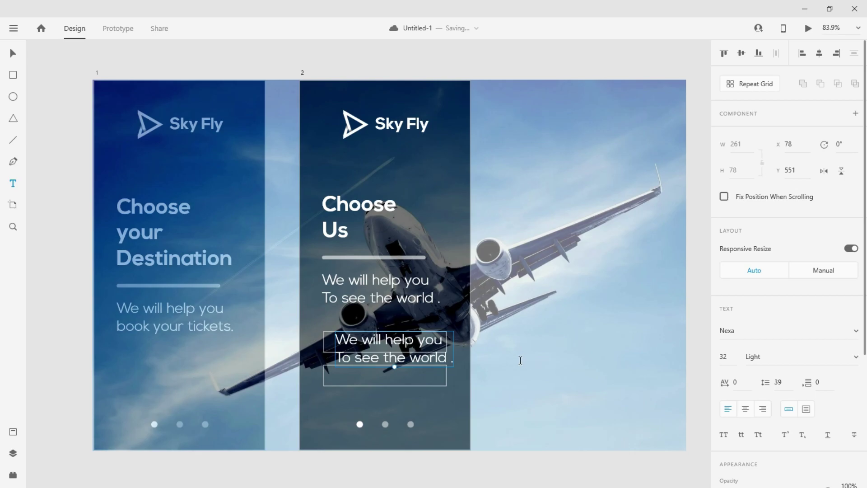
left_click(481, 365)
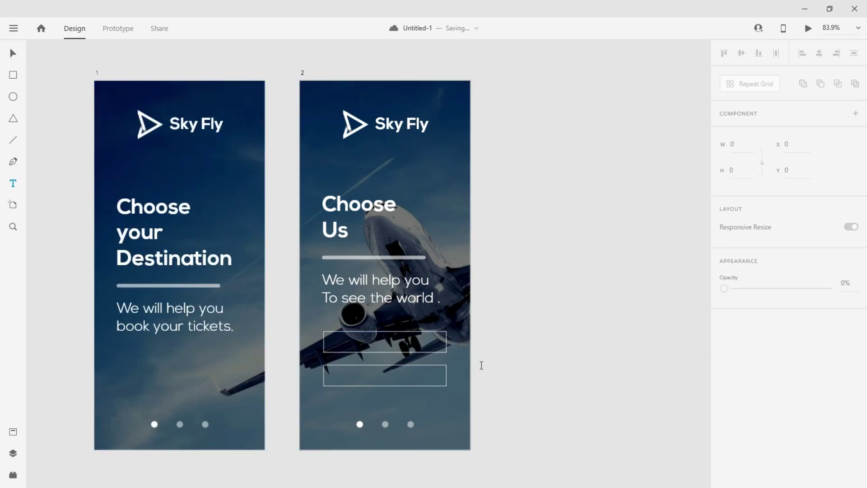
left_click(456, 315)
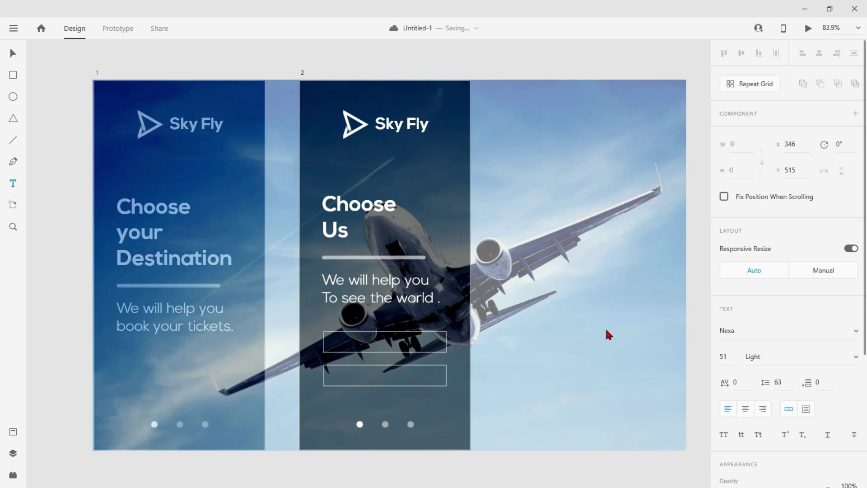
Duplicate the tagline on artboard 2 just below itself and change the copy's text to "Sign in"
key("ctrl+y")
type("We will help you To see the world .")
type("S")
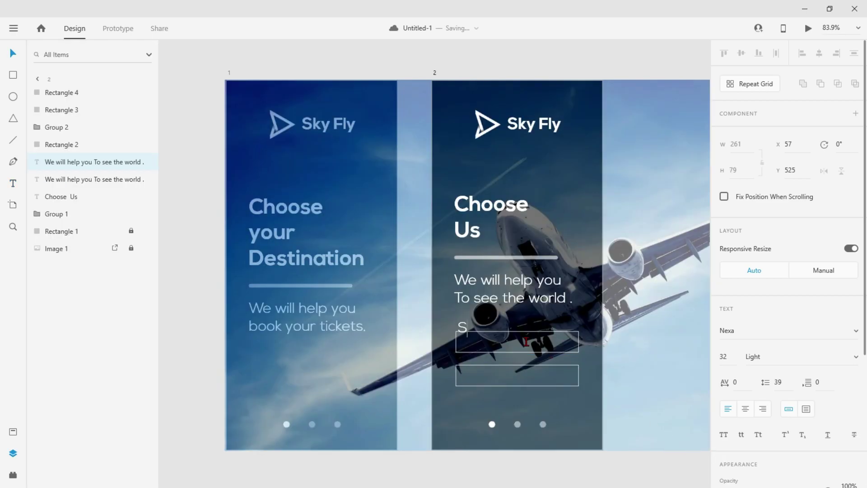
type("ign u")
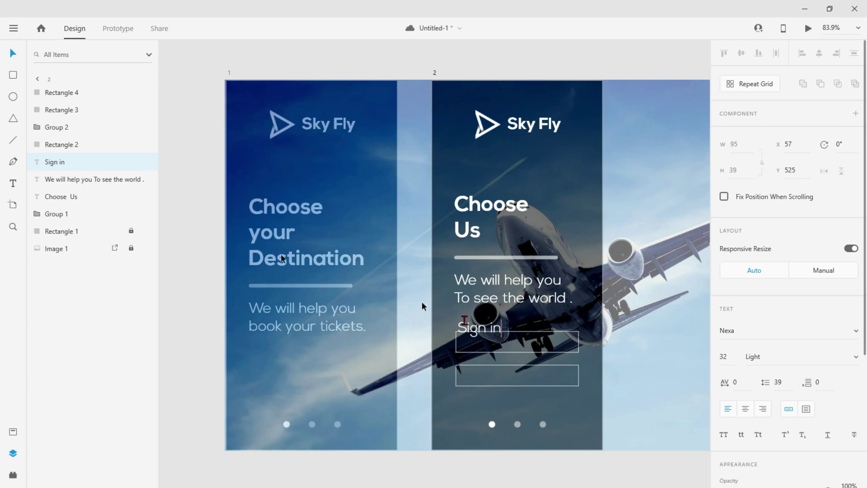
Shrink the "Sign in" text to size 23 and place it in the middle of the upper outlined rectangle
left_click(12, 458)
left_click_drag(349, 331, 386, 344)
scroll(377, 340, "up", 5)
left_click(439, 396)
Group the "Sign in" text with the upper outlined rectangle on artboard 2
left_click(429, 312)
left_click(412, 341, "shift")
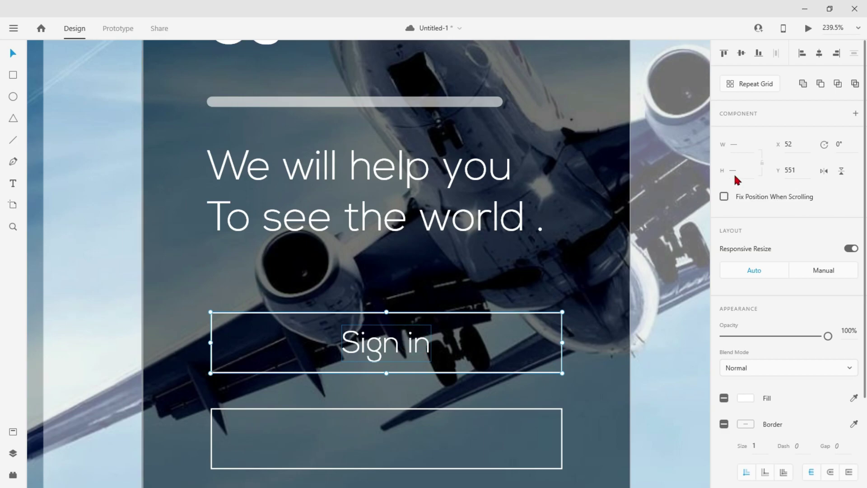
left_click(650, 209)
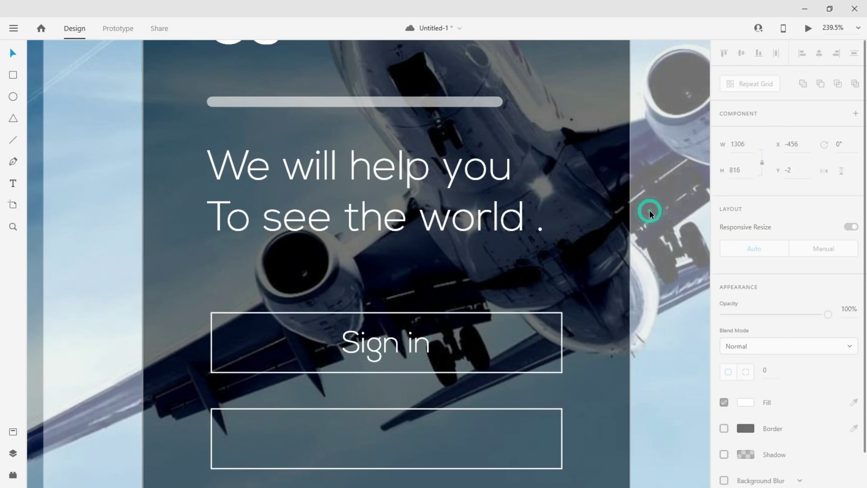
left_click(412, 347)
left_click(505, 312)
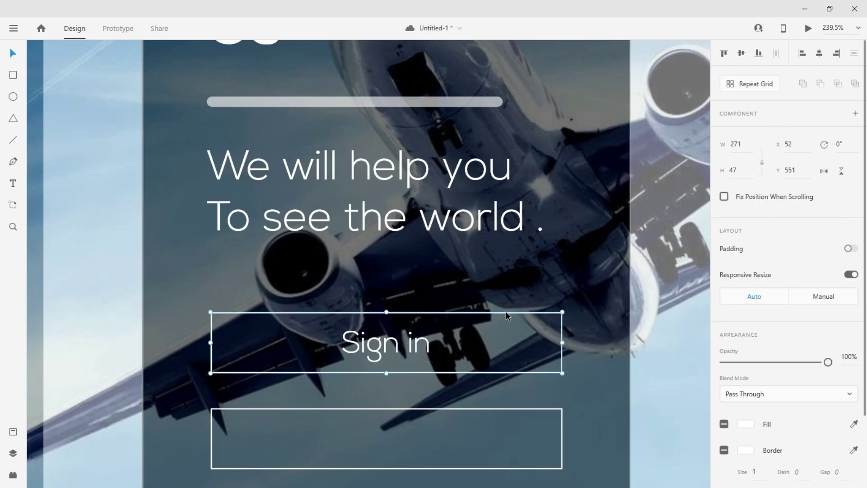
left_click(631, 310)
Duplicate the tagline downwards, change the copy's text to "Register" and place it inside the lower outlined rectangle
left_click(341, 223)
left_click_drag(342, 224, 340, 430, "alt")
key("Return")
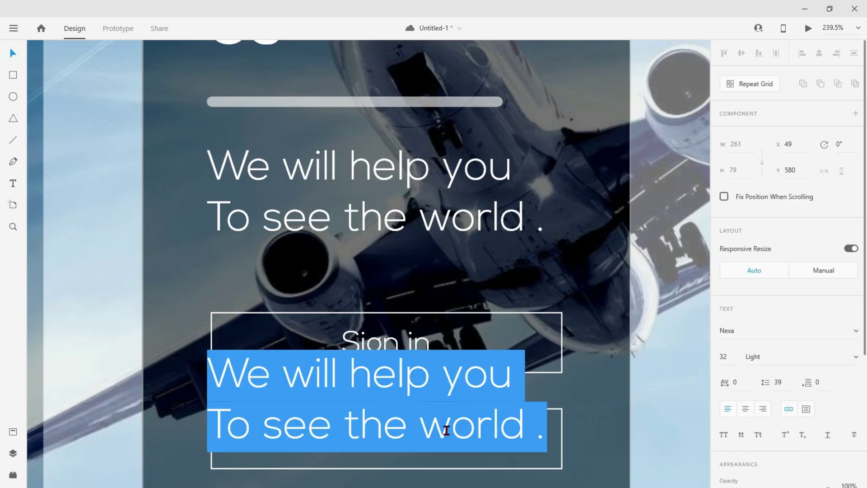
type("Register")
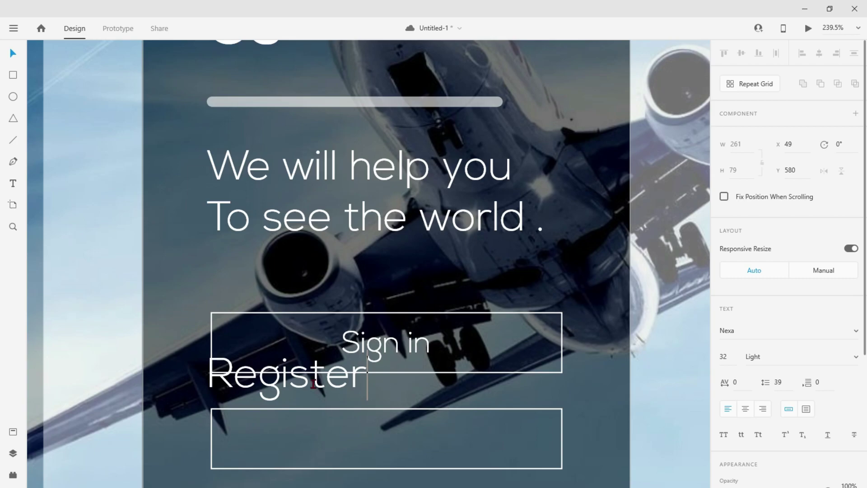
left_click(12, 55)
left_click_drag(329, 380, 429, 445)
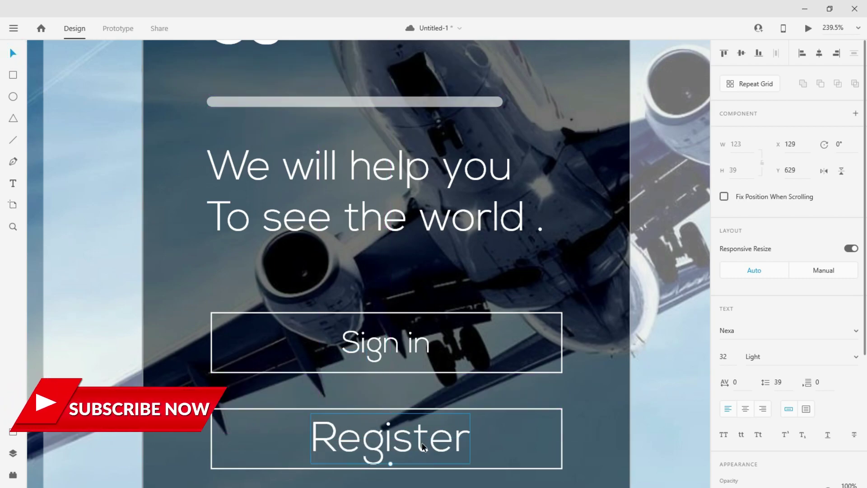
key("Delete")
left_click(397, 348)
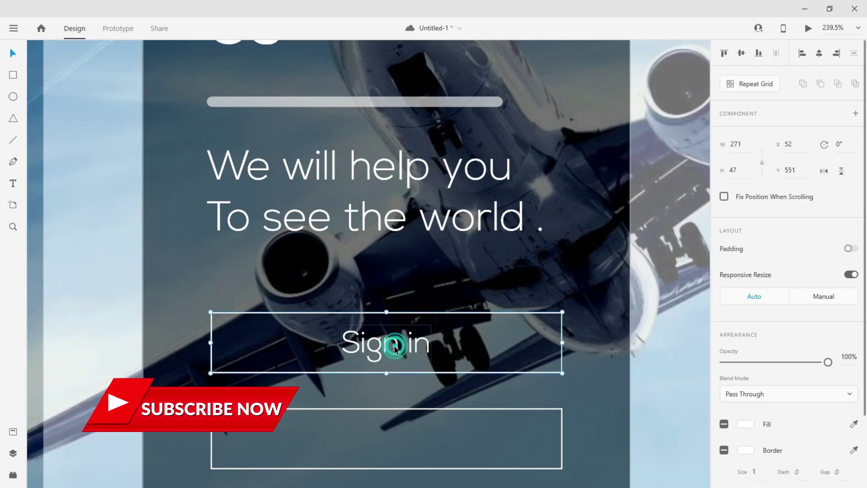
double_click(398, 348)
left_click_drag(383, 354, 579, 289)
key("ctrl+z")
left_click(393, 345)
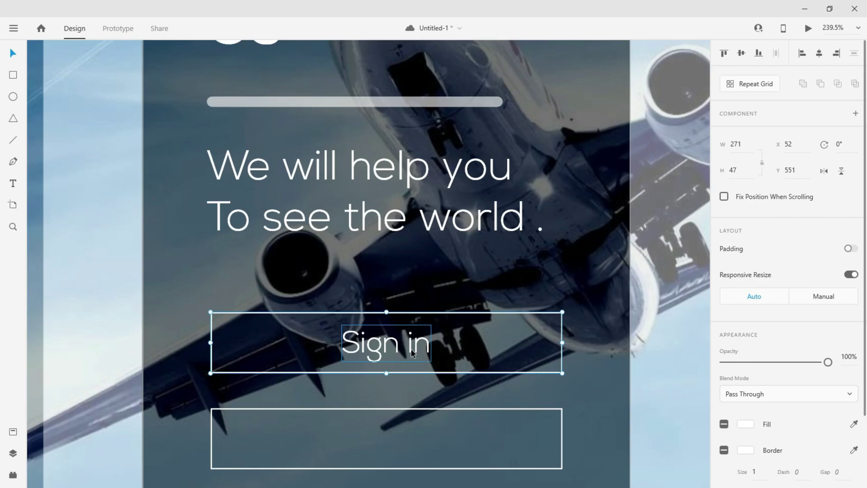
left_click(413, 352)
left_click(413, 351)
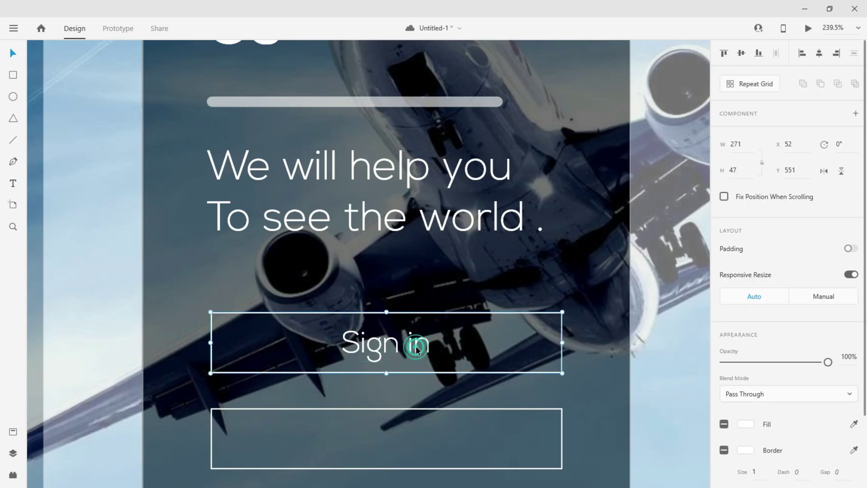
left_click(382, 352)
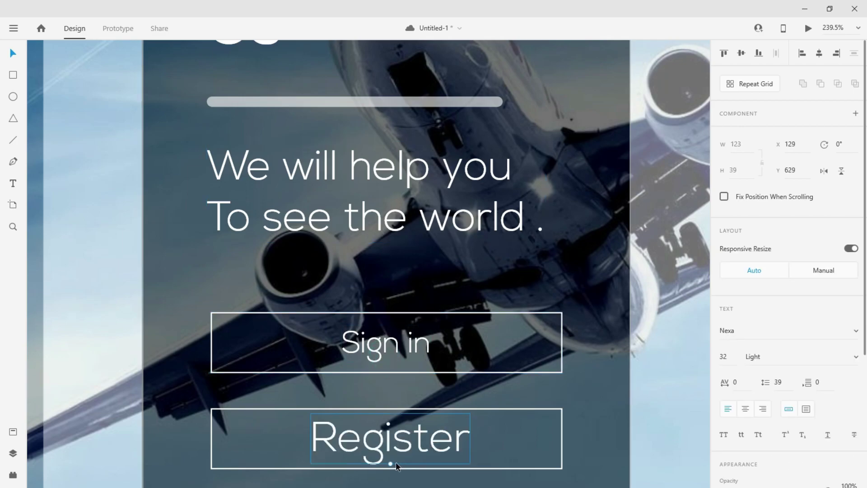
key("ctrl+s")
left_click_drag(391, 446, 391, 438)
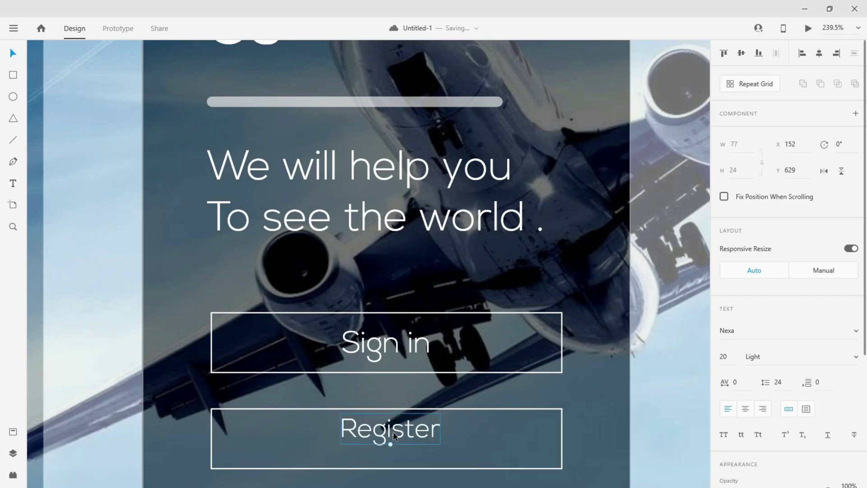
Delete the "Register" text and the lower outlined rectangle from artboard 2
key("Delete")
left_click(470, 410)
key("Delete")
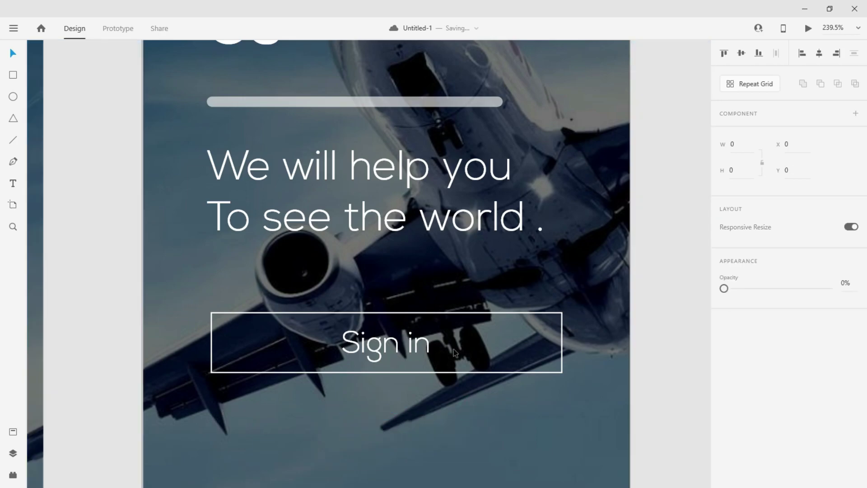
Duplicate the "Sign in" button group below itself and change the copy's text to "Register"
left_click(455, 353)
left_click_drag(424, 350, 423, 444)
double_click(421, 441)
double_click(419, 443)
key("ctrl+a")
type("Register")
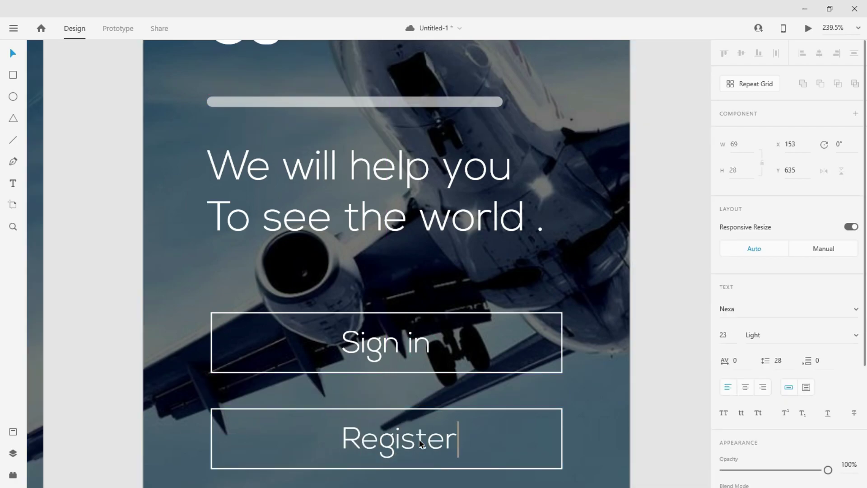
Center the "Register" text horizontally within the lower outlined button
key("Escape")
left_click_drag(419, 444, 406, 440)
left_click(617, 410)
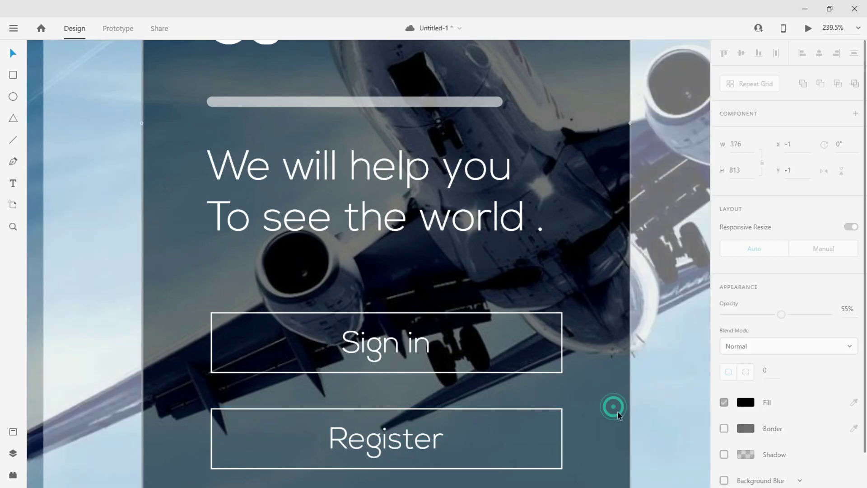
key("ctrl+0")
left_click(640, 426)
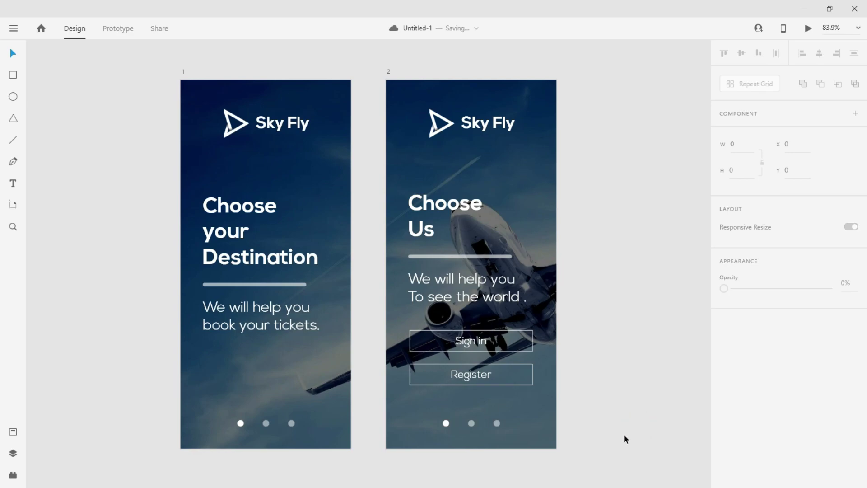
Dim the first page dot on artboard 2 and make the second dot solid white
scroll(469, 419, "up", 5)
left_click(475, 431)
left_click(445, 374)
left_click(355, 433)
double_click(356, 433)
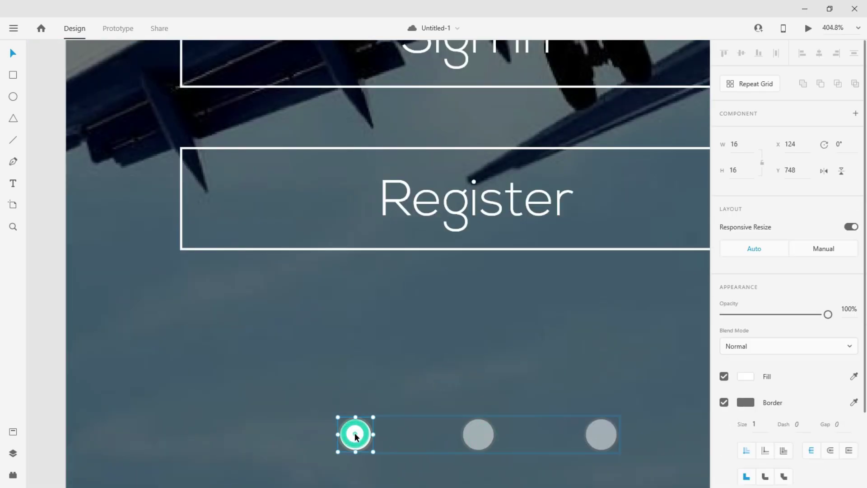
left_click_drag(815, 314, 861, 328)
left_click(466, 433)
left_click(506, 385)
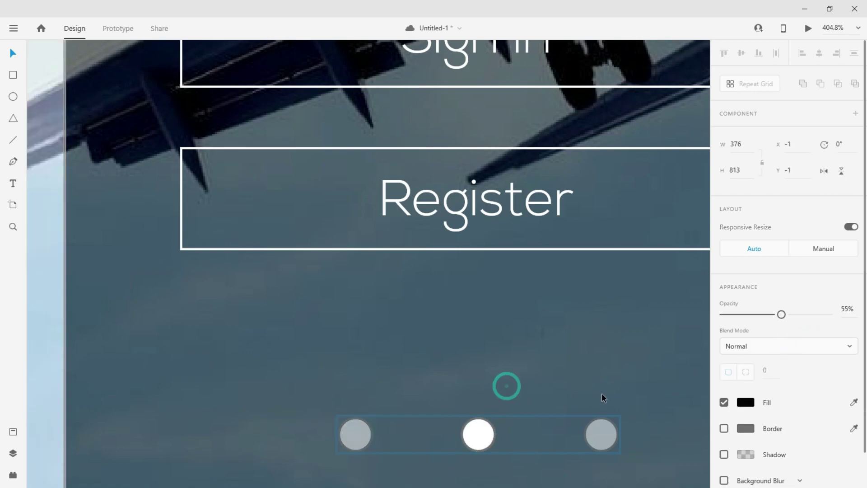
key("ctrl+0")
left_click(603, 394)
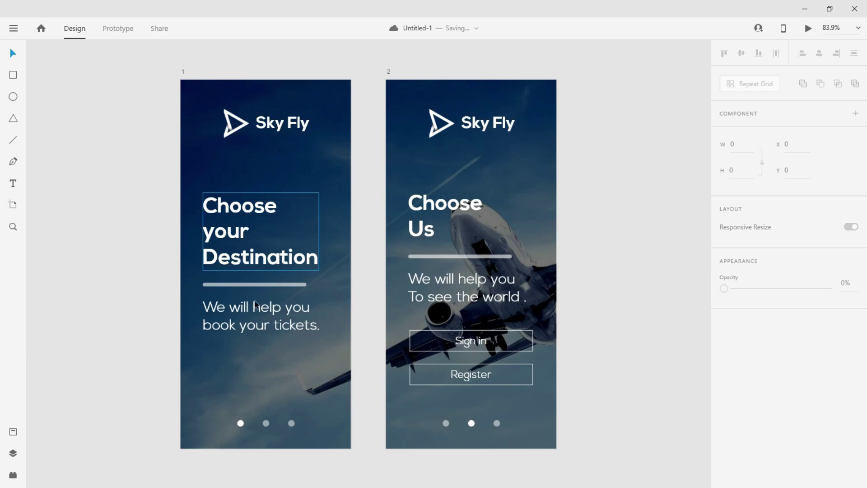
Shorten the bar under the heading on artboard 1 to a width of 172
left_click(289, 284)
scroll(306, 285, "up", 5)
left_click_drag(306, 283, 119, 288)
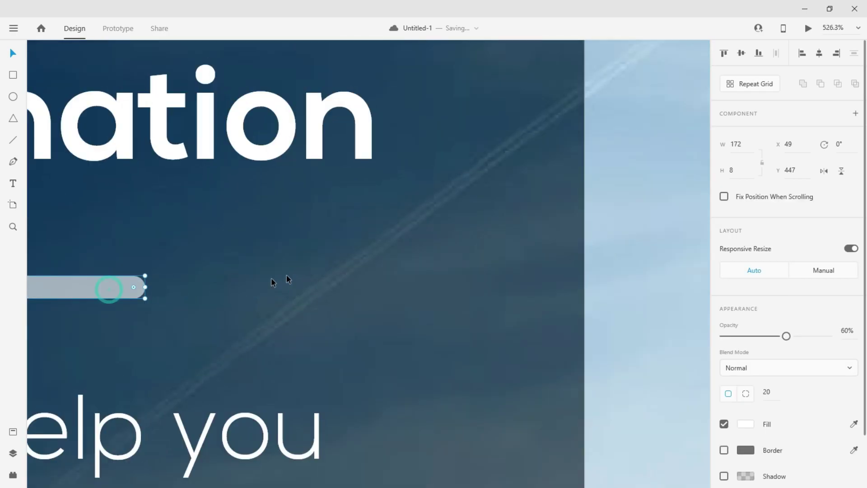
scroll(287, 273, "down", 5)
Copy the shortened bar from artboard 1 and select the longer bar on artboard 2
left_click(489, 233)
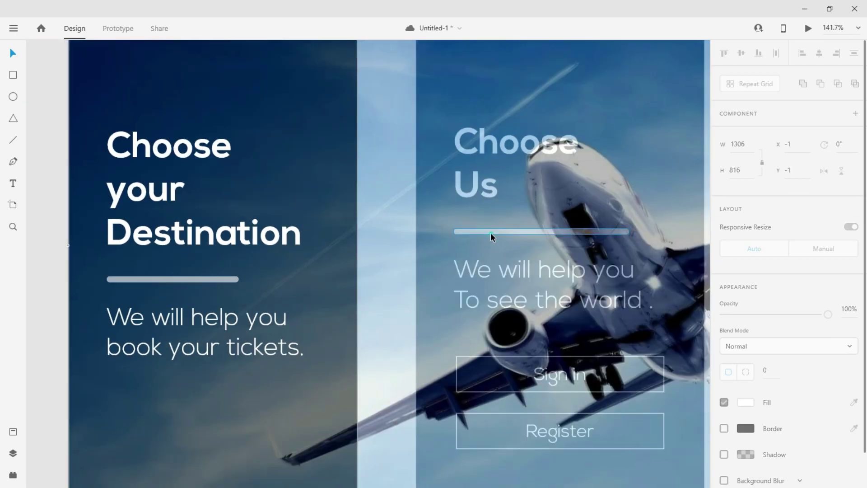
left_click(490, 233)
double_click(207, 277)
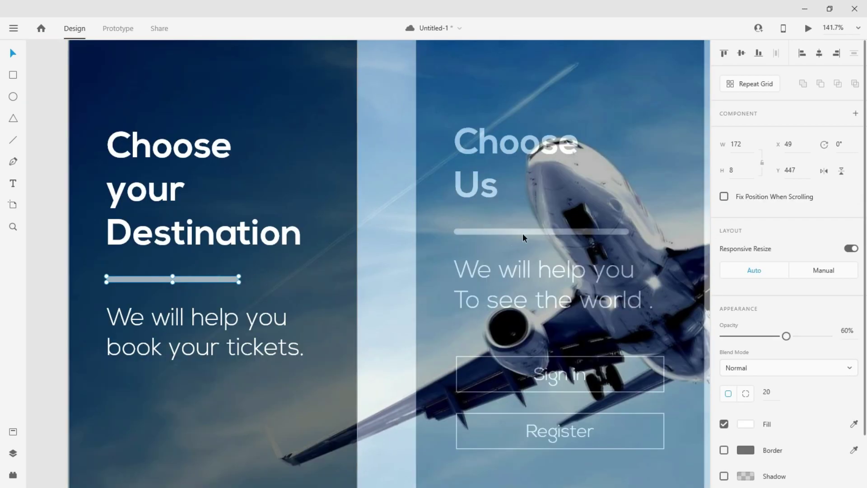
double_click(523, 231)
key("Delete")
key("ctrl+v")
key("ctrl+z")
key("ctrl+z")
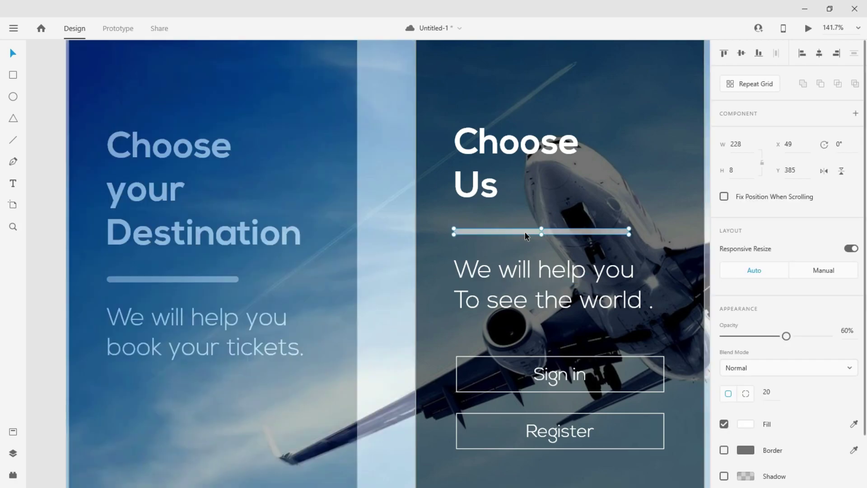
Replace the longer bar on artboard 2 with the pasted 172-wide bar at X 49, Y 385, and save the document
key("ctrl+v")
left_click_drag(489, 280, 488, 232)
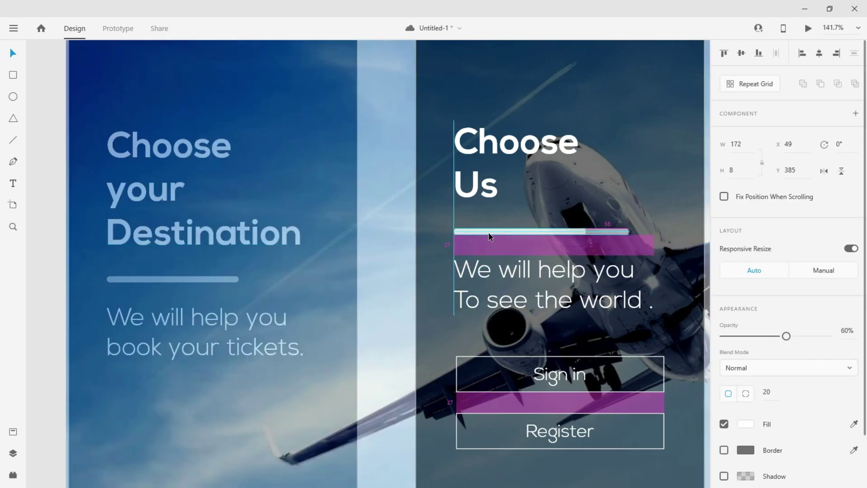
left_click(607, 237)
left_click(607, 234)
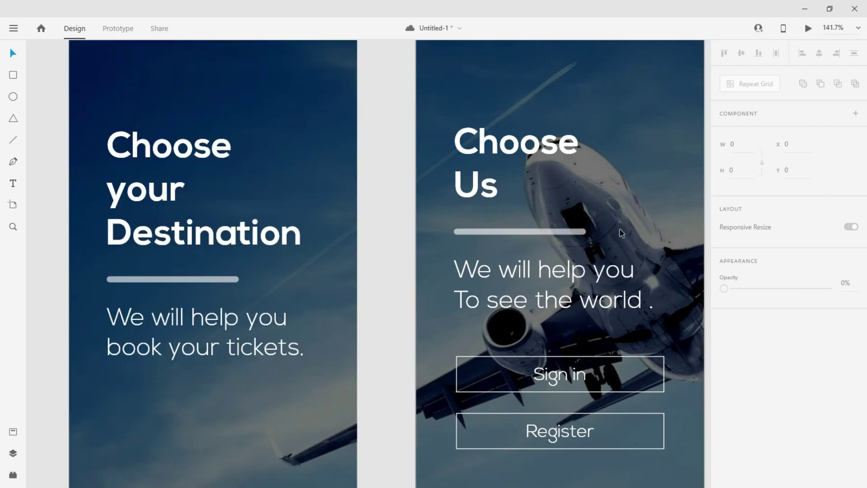
left_click(620, 229)
key("ctrl+0")
left_click(621, 228)
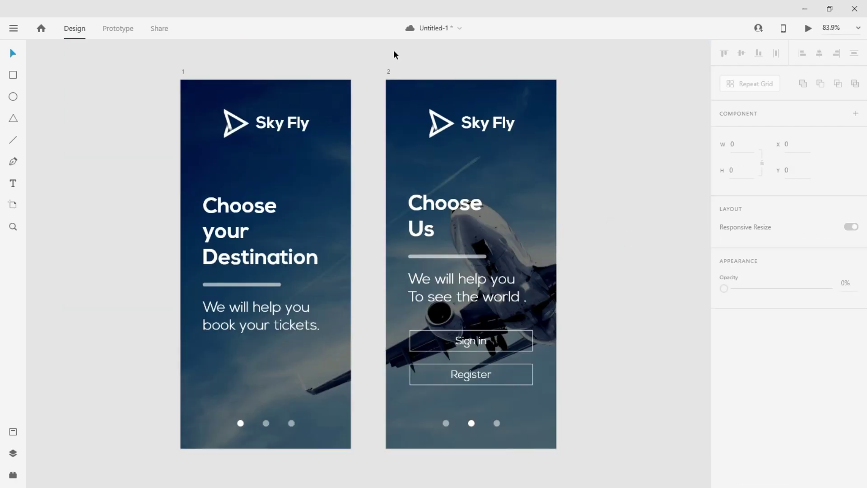
left_click_drag(246, 68, 186, 56)
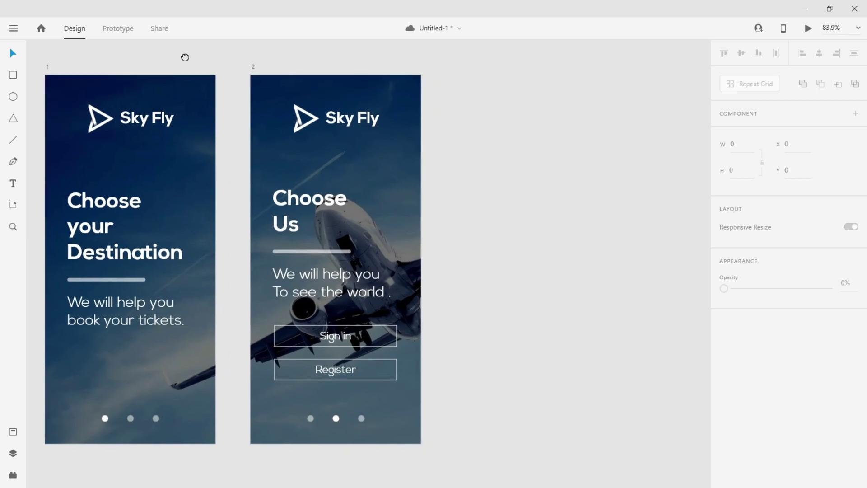
key("ctrl+s")
Duplicate artboard 2 and rename the copy as 3
left_click(252, 69)
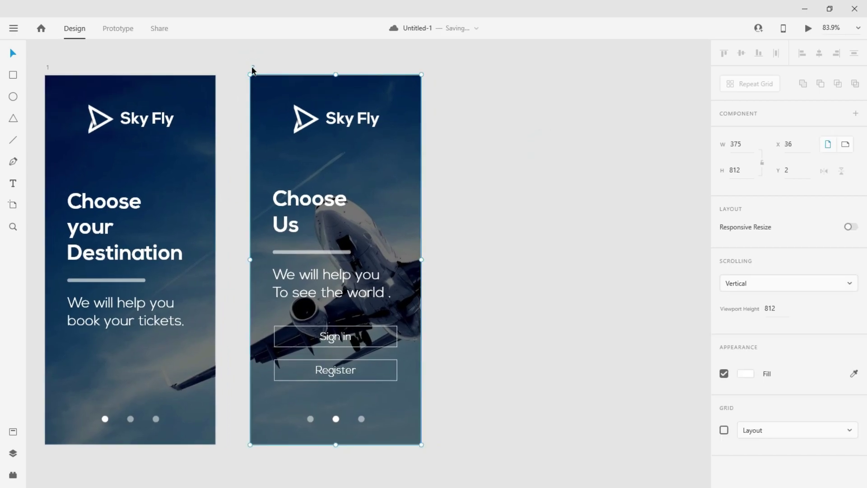
key("ctrl+d")
double_click(461, 68)
type("3")
key("Return")
left_click(615, 273)
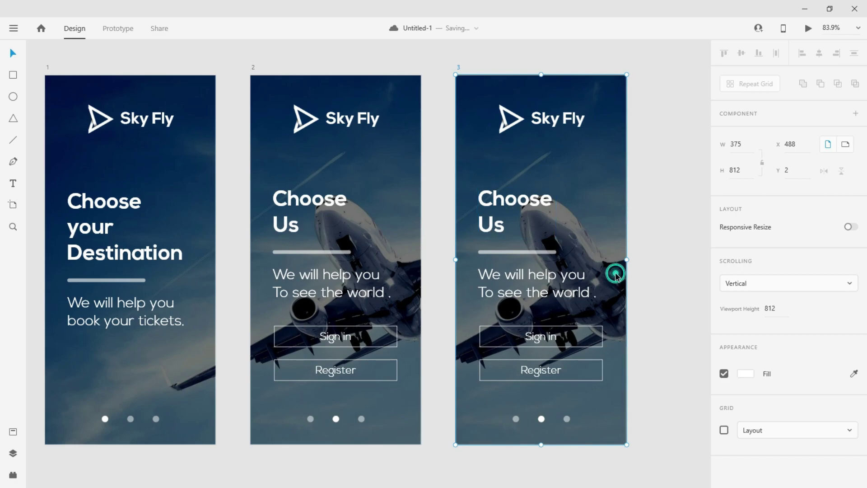
Unlock the airplane background image on artboard 3 and shift it left so the plane's other wing fills the screen
left_click(13, 452)
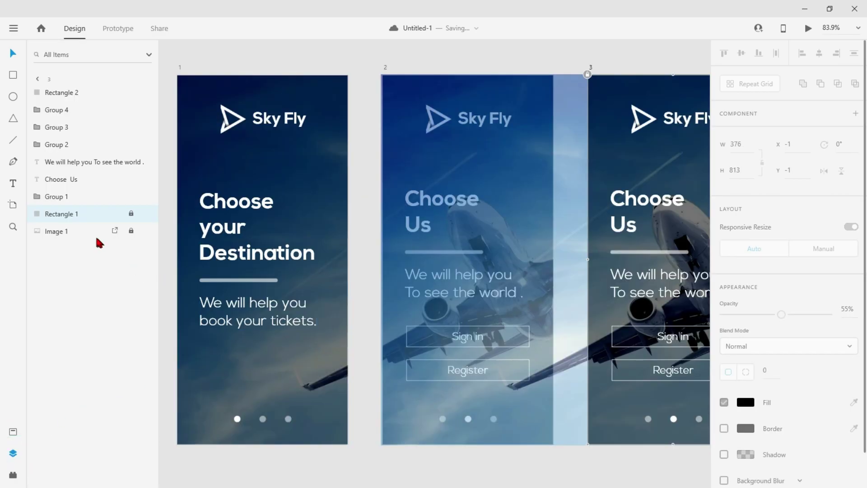
left_click(71, 230)
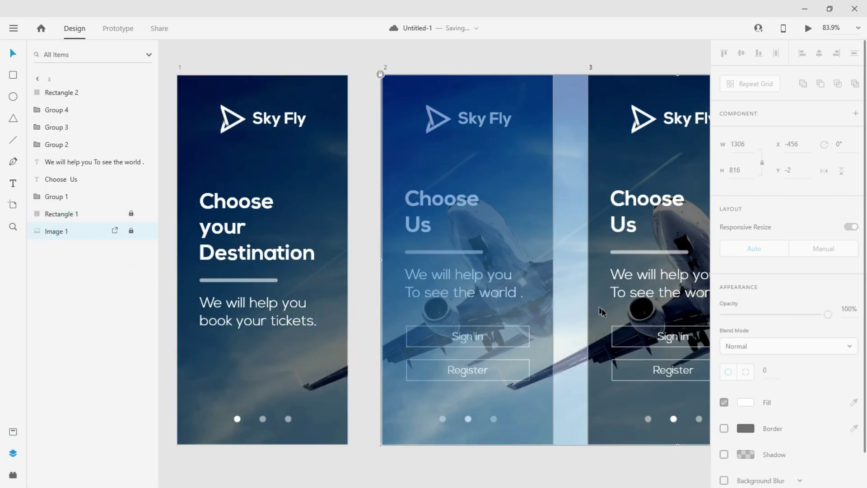
left_click(131, 231)
left_click(610, 312)
left_click(568, 395)
left_click_drag(542, 399, 362, 397)
left_click(439, 472)
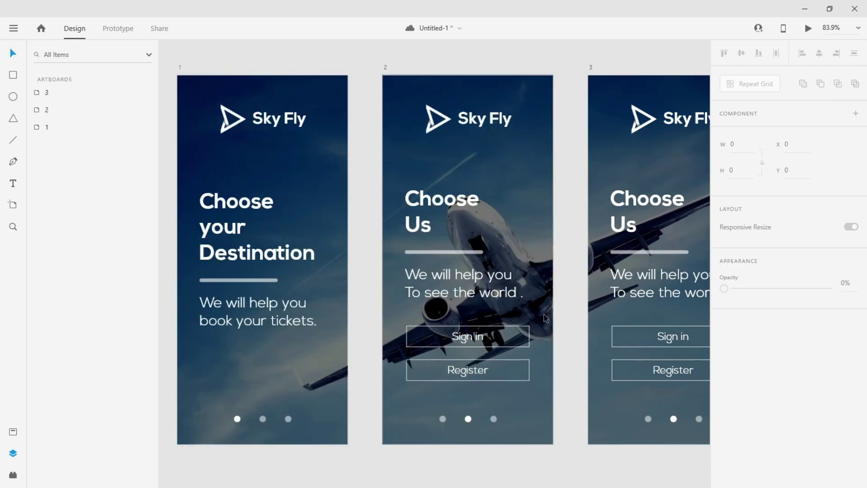
Lock the repositioned airplane image on artboard 3 again and deselect it
left_click(605, 240)
left_click(124, 228)
left_click(13, 452)
left_click(365, 477)
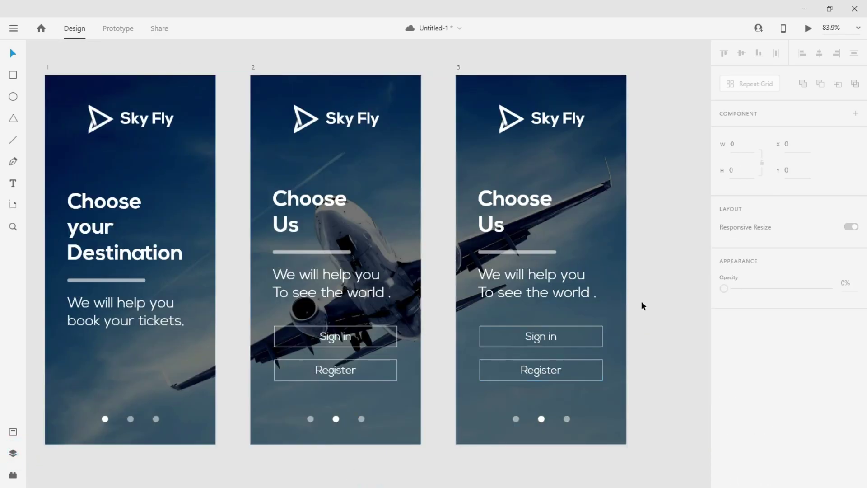
Delete the heading, bar, description text, and the Sign in and Register buttons from artboard 3
left_click(606, 253)
key("Escape")
left_click(524, 253)
key("Delete")
left_click(551, 347)
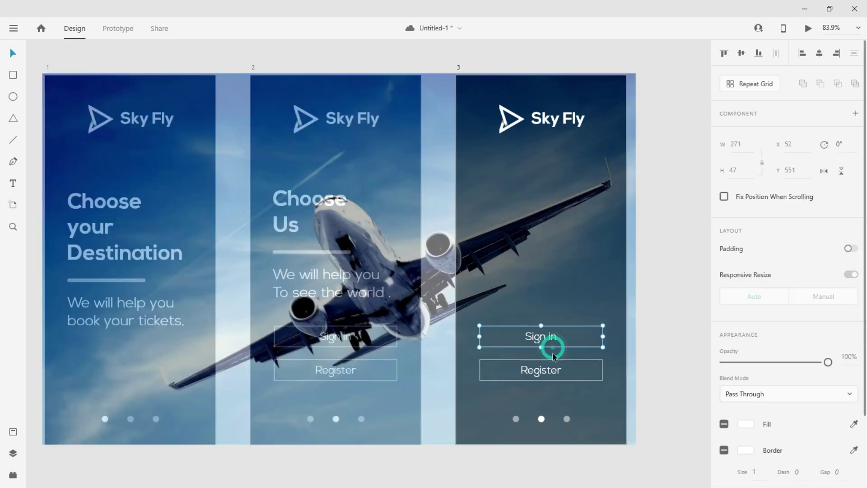
key("Delete")
left_click(550, 365)
key("Delete")
left_click(672, 262)
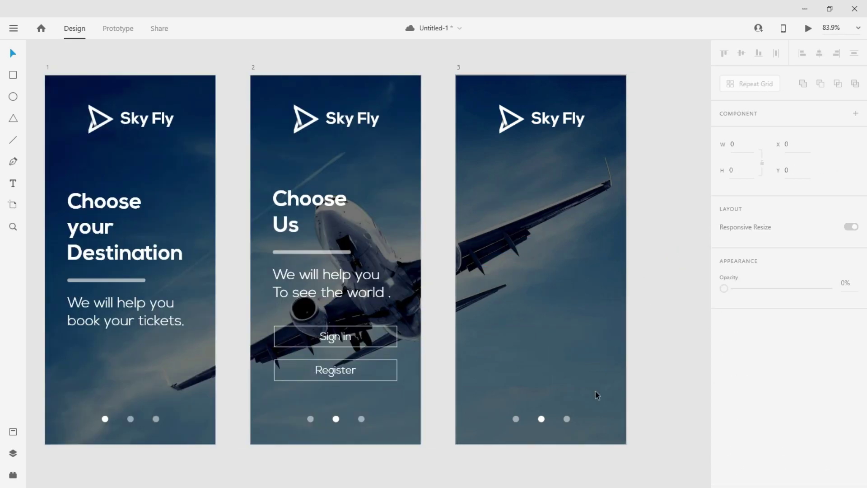
Set the opacity of the middle page-indicator dot on artboard 3 to 50%
left_click(541, 419)
scroll(541, 419, "up", 5)
double_click(500, 427)
left_click_drag(827, 314, 809, 314)
left_click(843, 310)
type("50")
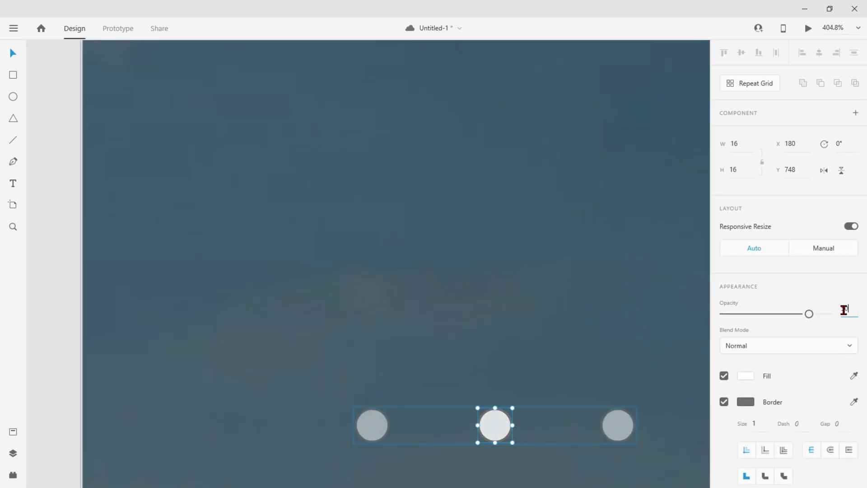
key("Return")
Set the opacity of the last page-indicator dot on artboard 3 to 100%
left_click(619, 424)
left_click(846, 310)
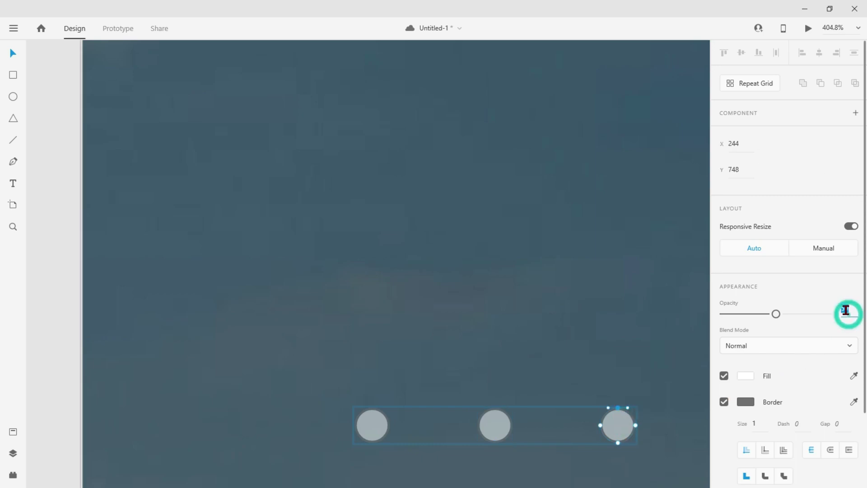
type("100")
key("Return")
left_click(459, 277)
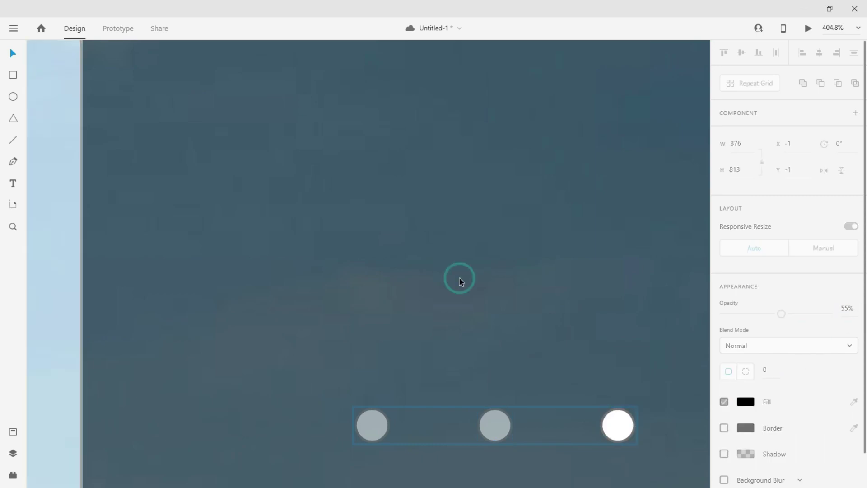
key("ctrl+0")
left_click(646, 56)
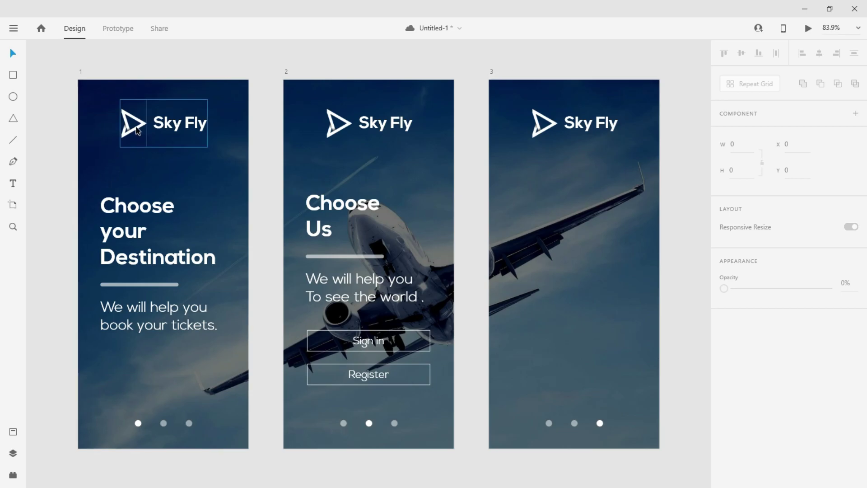
Copy the heading, bar and description text from artboard 1 and paste them onto artboard 3
left_click(126, 304)
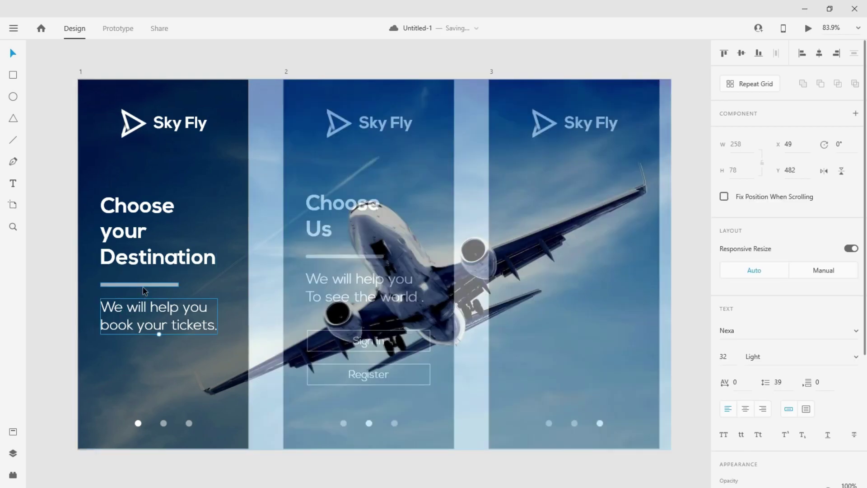
left_click(145, 269, "shift")
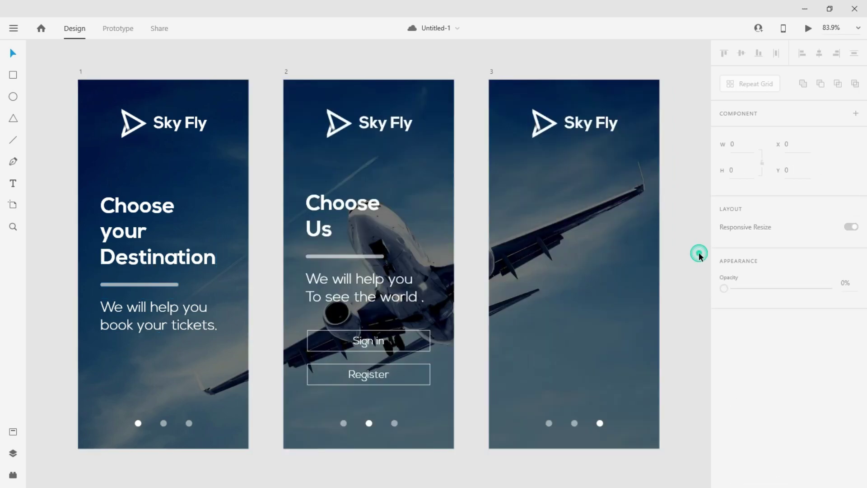
left_click(635, 262)
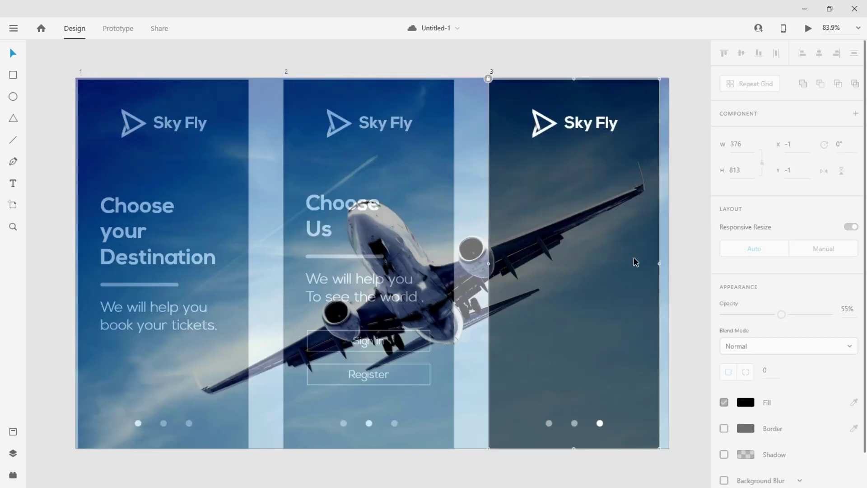
key("ctrl+v")
left_click(689, 240)
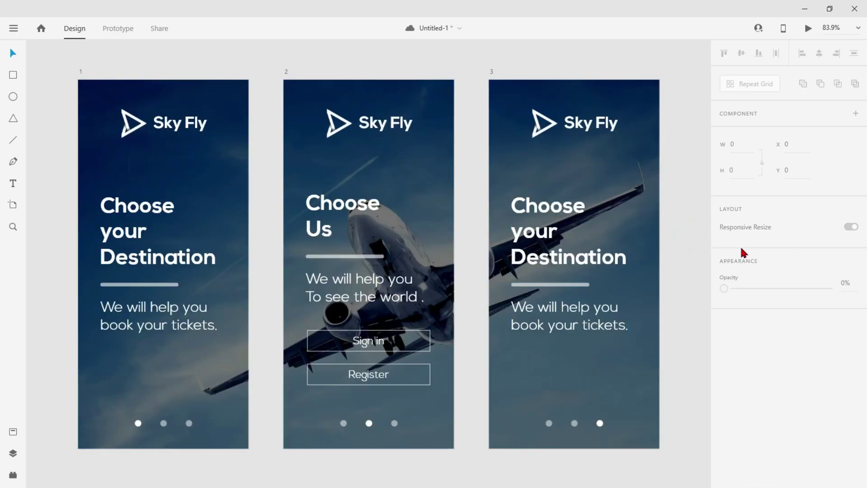
Replace "Destination" with "Activities" in the artboard 3 heading
double_click(578, 257)
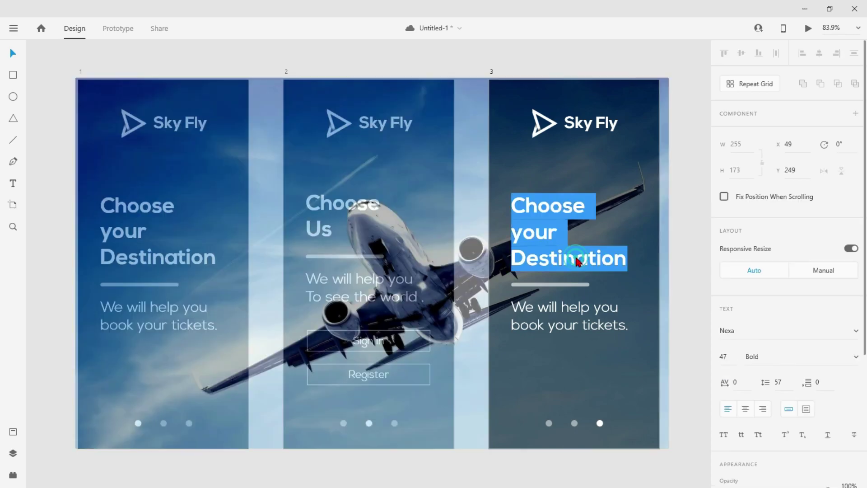
left_click_drag(518, 261, 630, 267)
type("Activities")
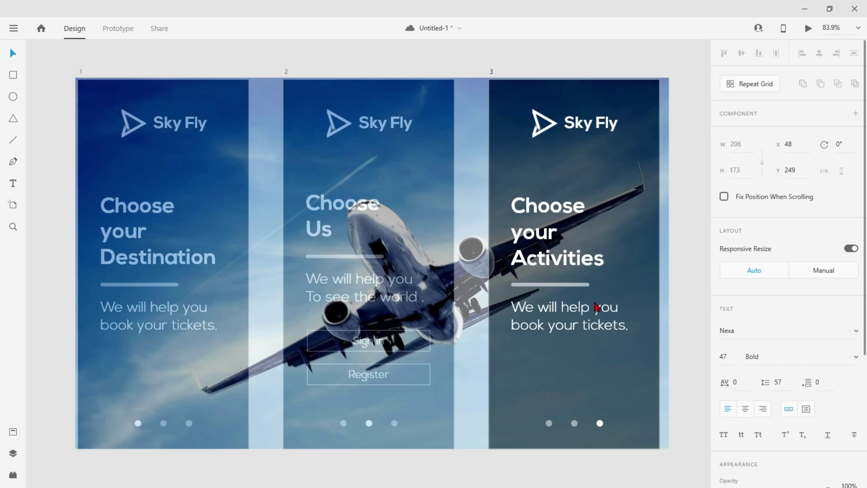
left_click(579, 323)
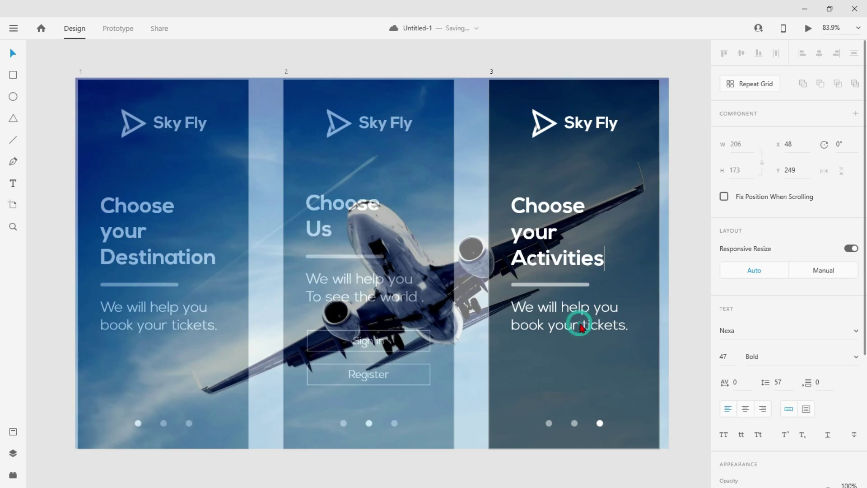
left_click(697, 250)
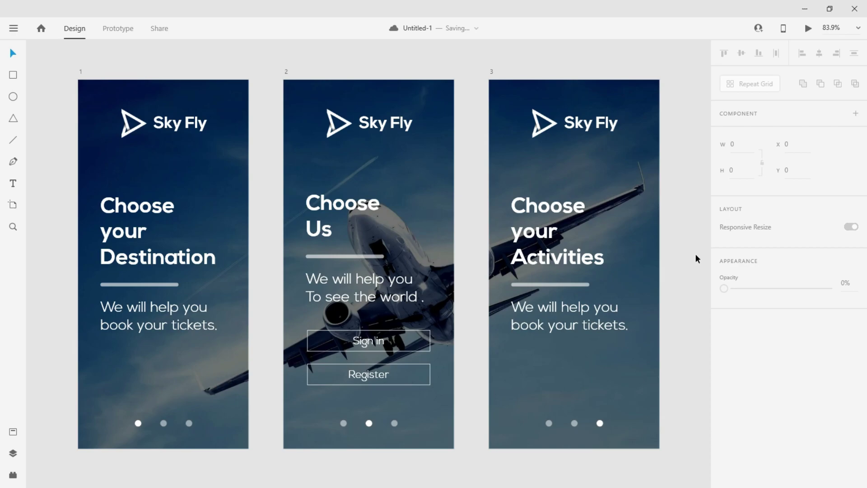
Change the second line of artboard 3's description to "plan your trip." and save the document
double_click(568, 328)
left_click_drag(626, 324, 505, 332)
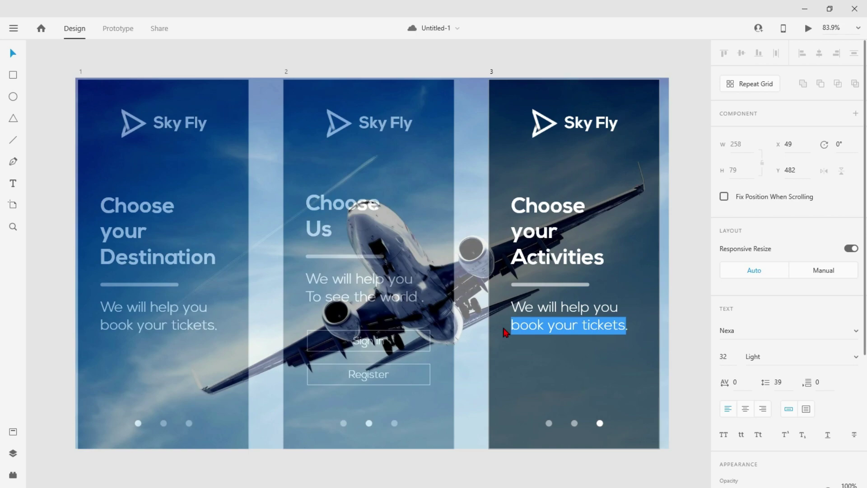
type("plan")
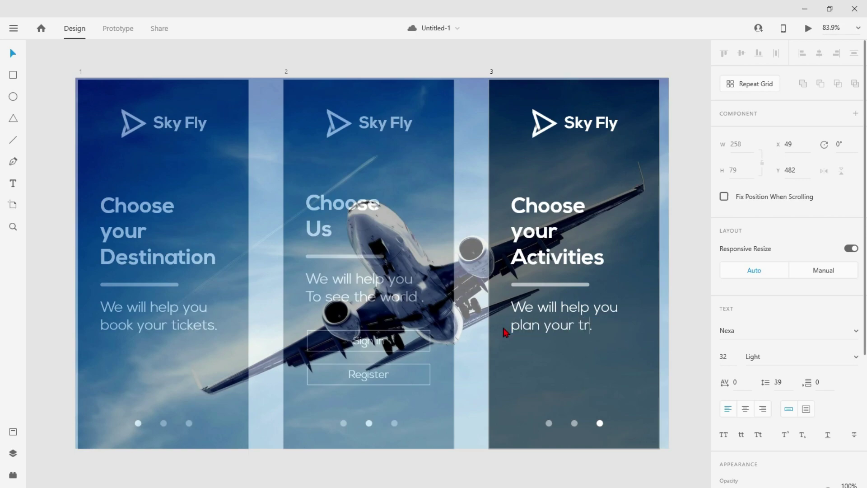
left_click(703, 178)
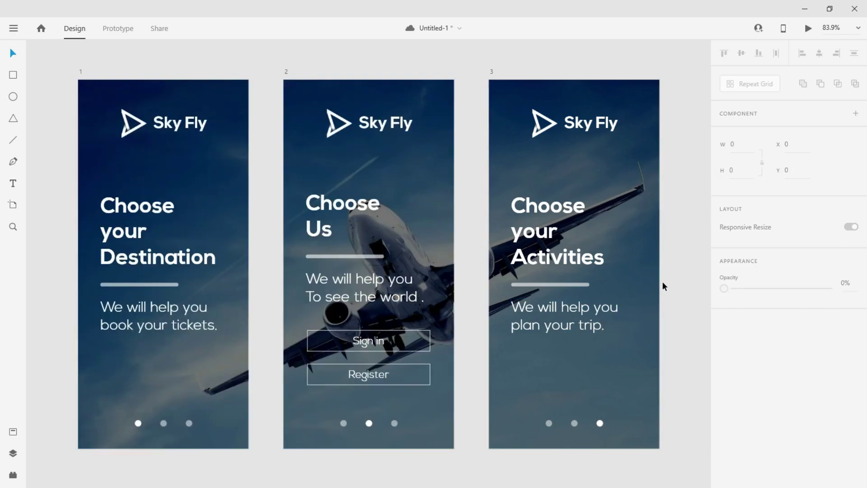
key("ctrl+s")
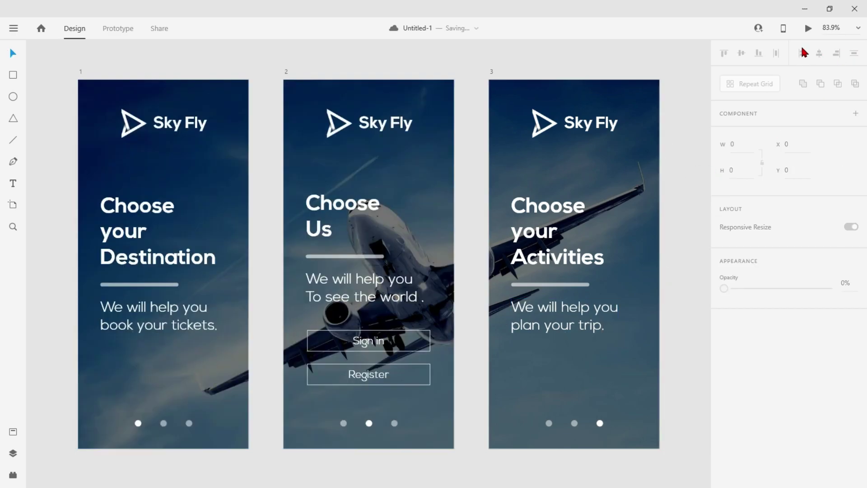